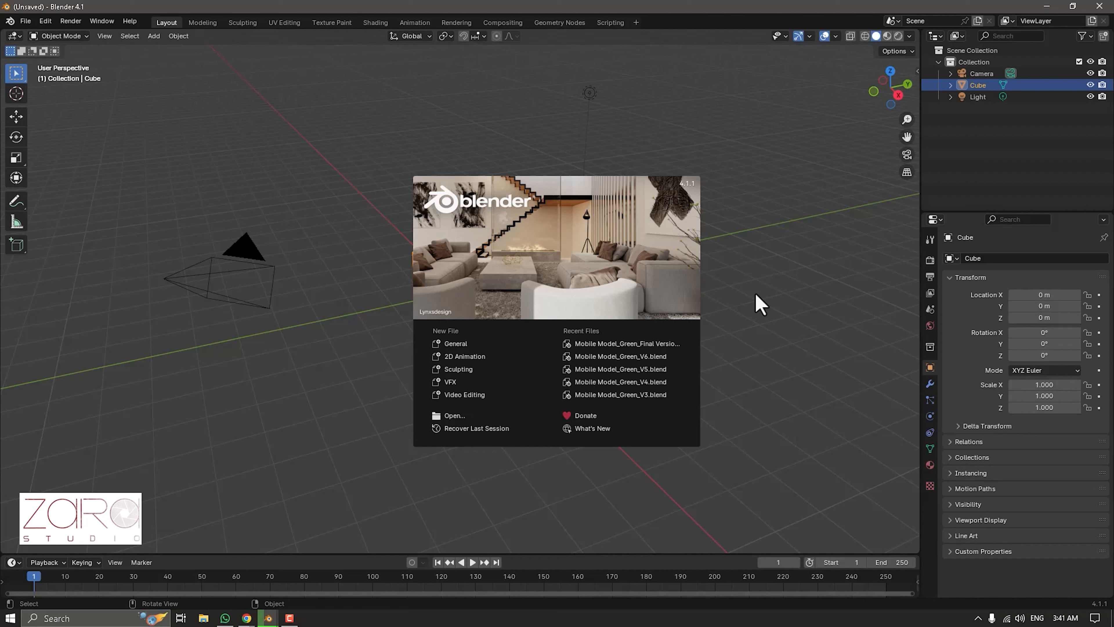
Dismiss the splash screen, and hide and show the viewport toolbar again.
click(760, 303)
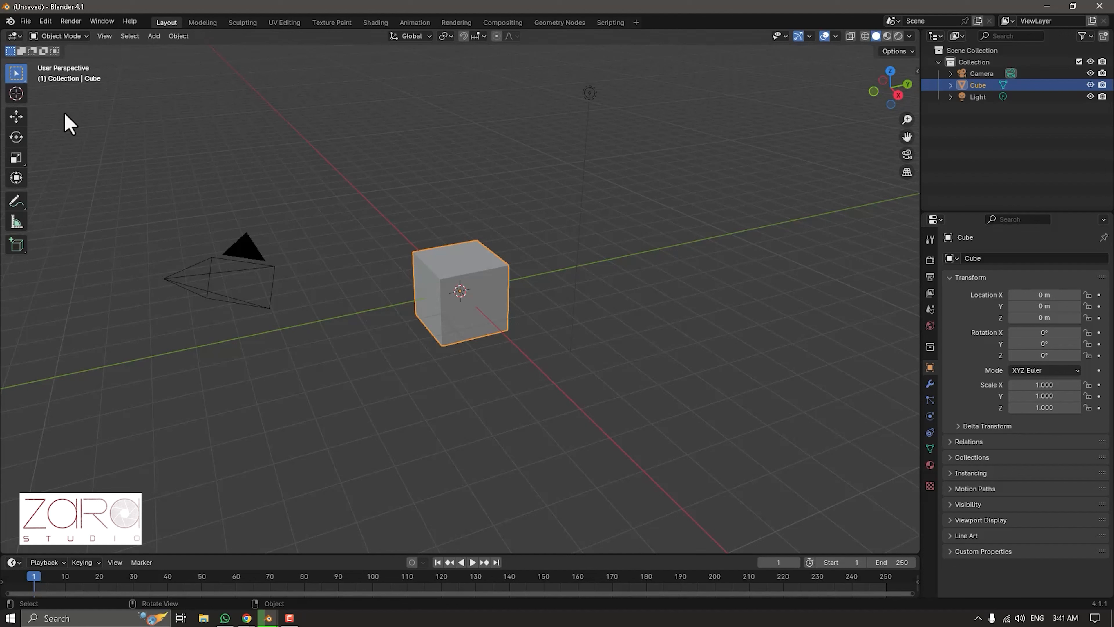
key(t)
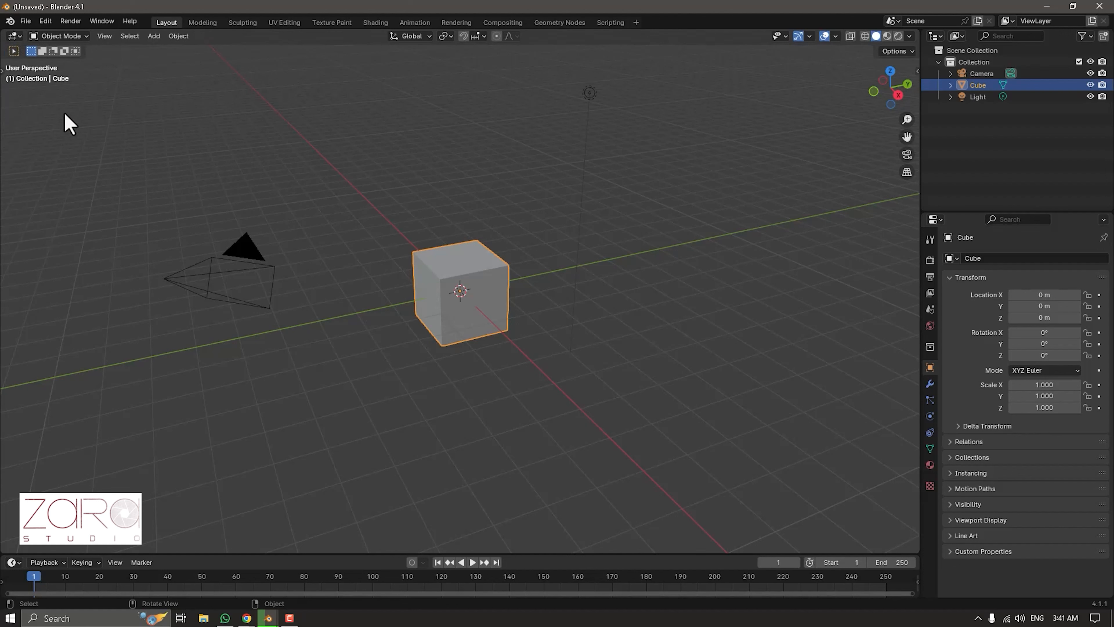
key(t)
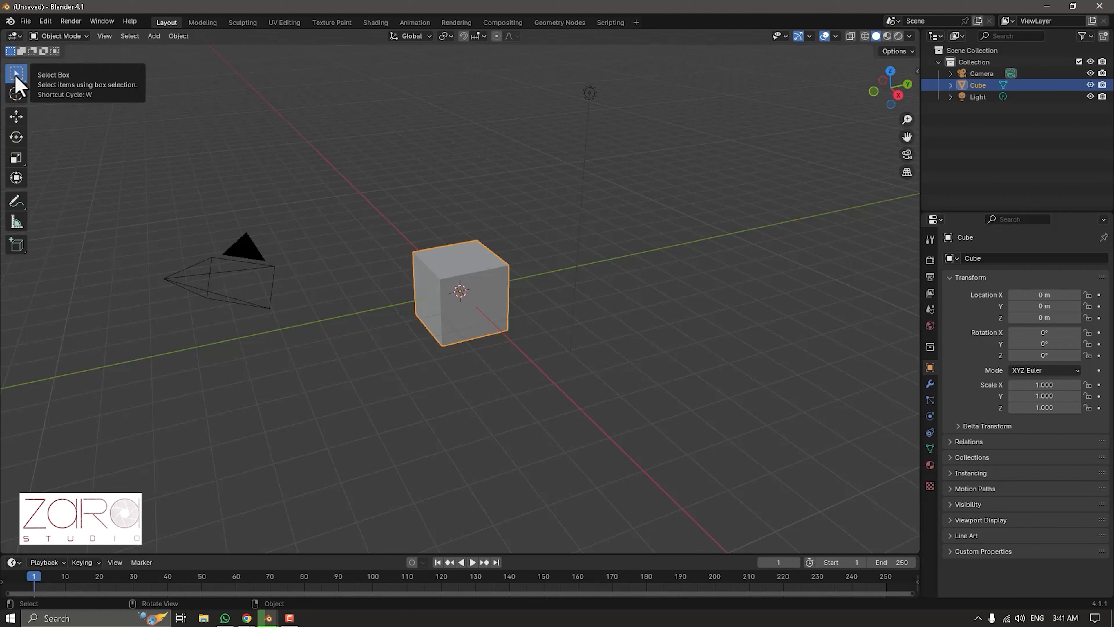
click(77, 37)
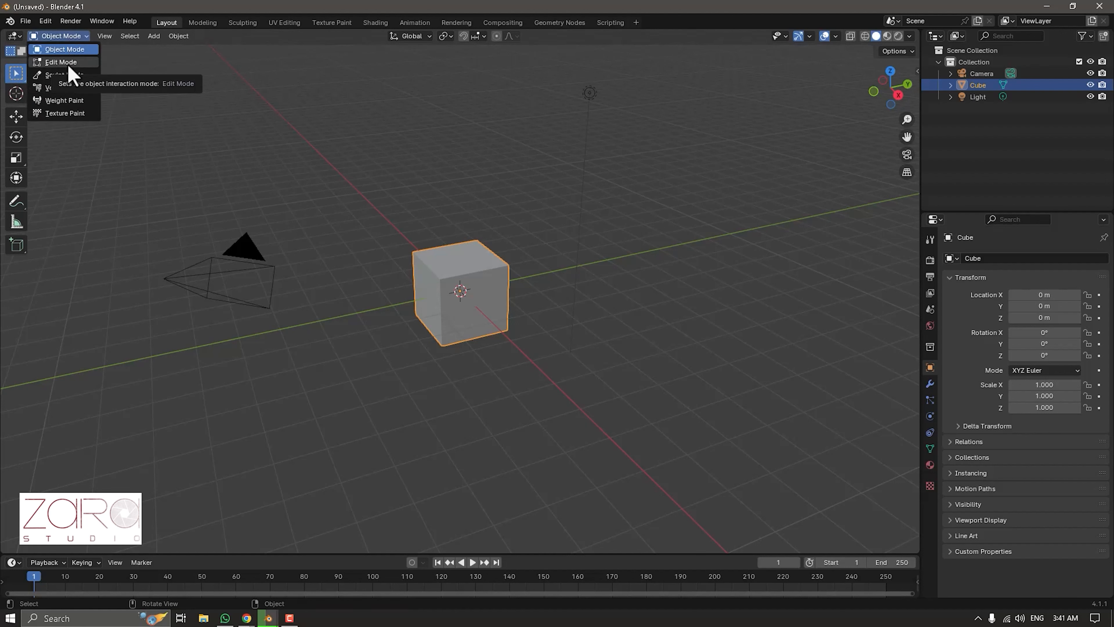
click(453, 285)
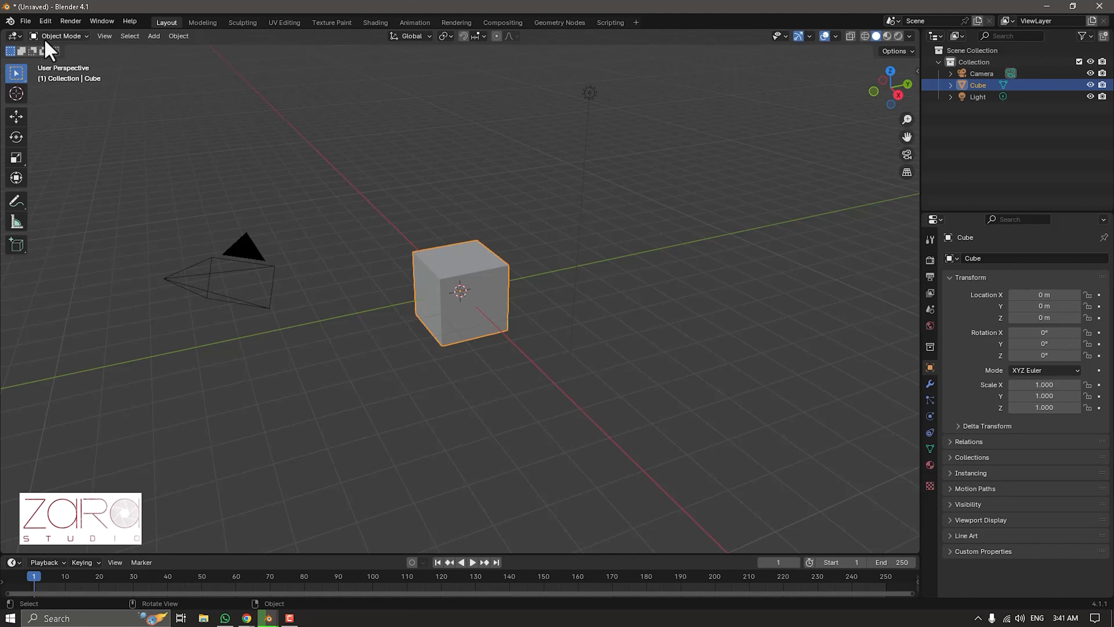
click(73, 37)
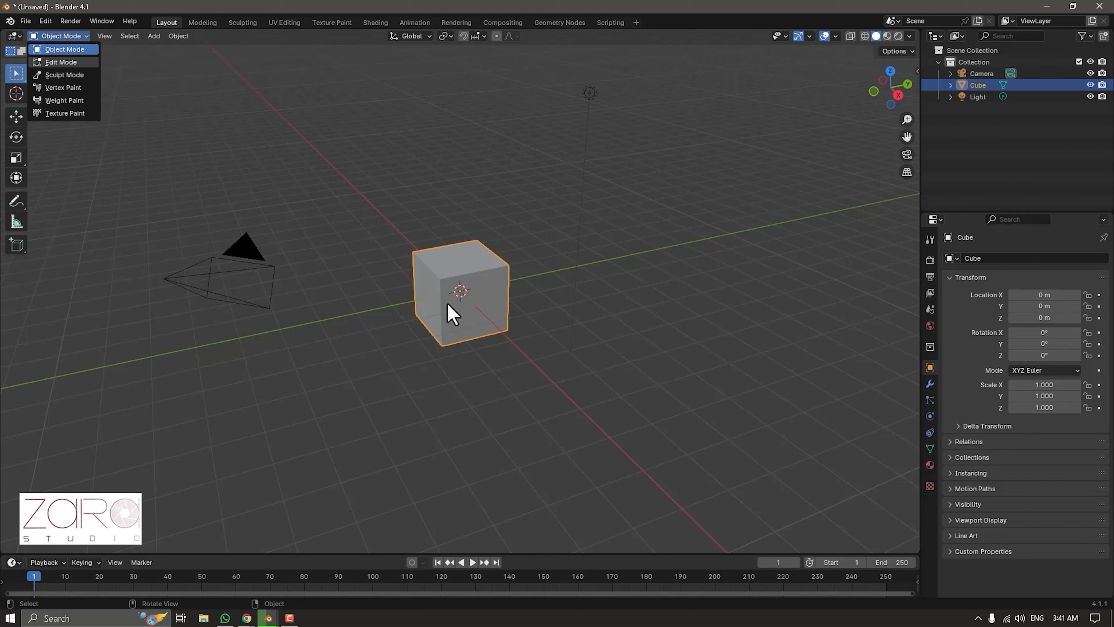
Subdivide the default cube's mesh with 5 cuts in Edit Mode and return to Object Mode.
key(Tab)
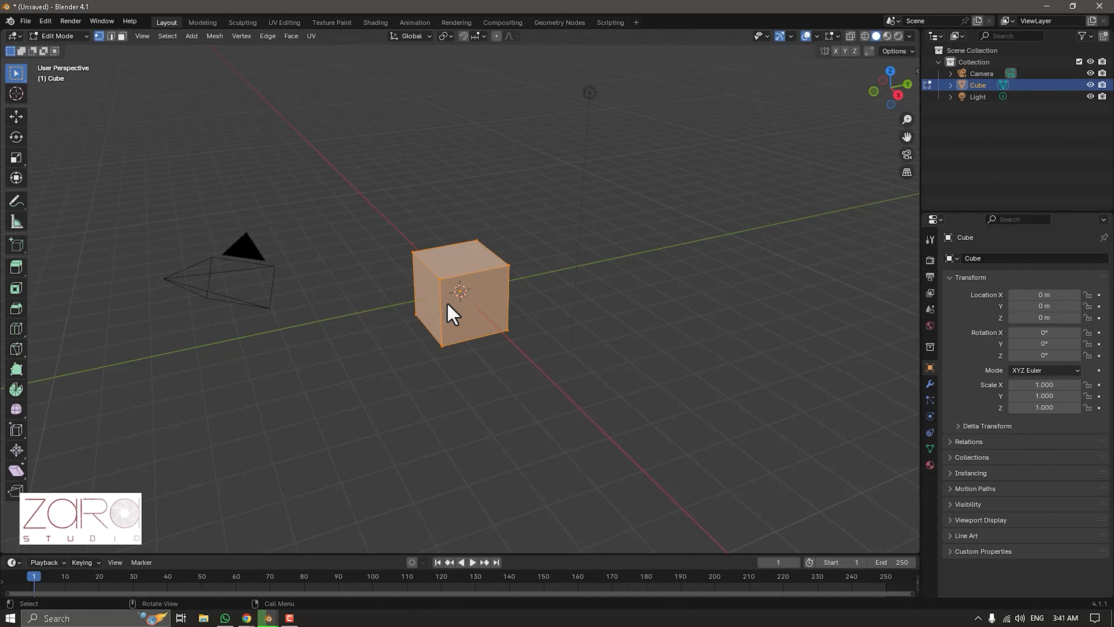
right_click(451, 314)
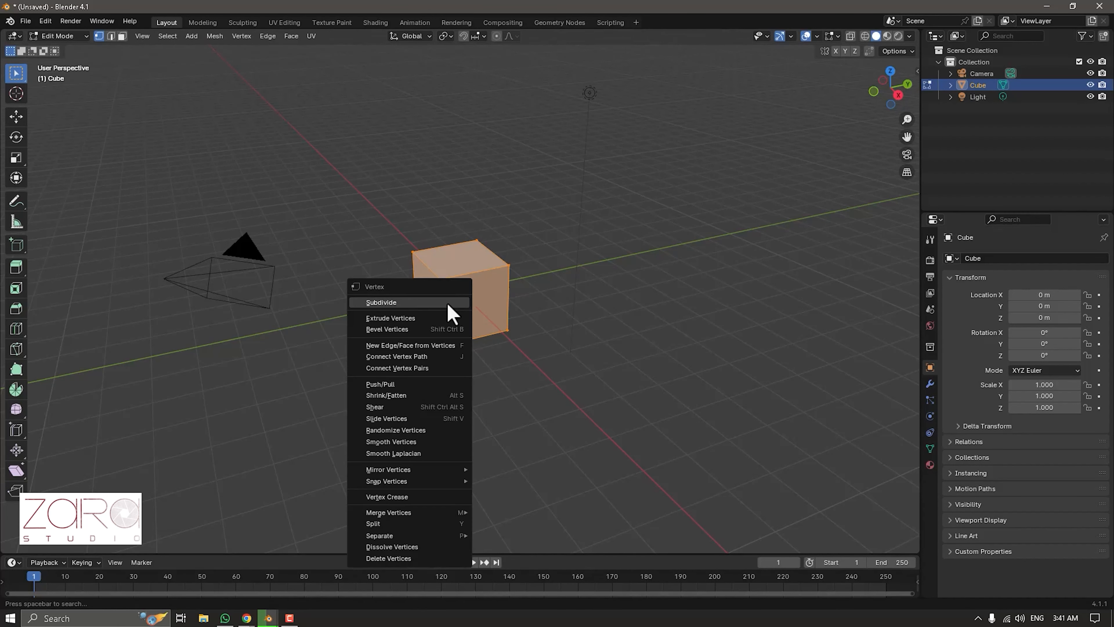
click(448, 303)
click(86, 549)
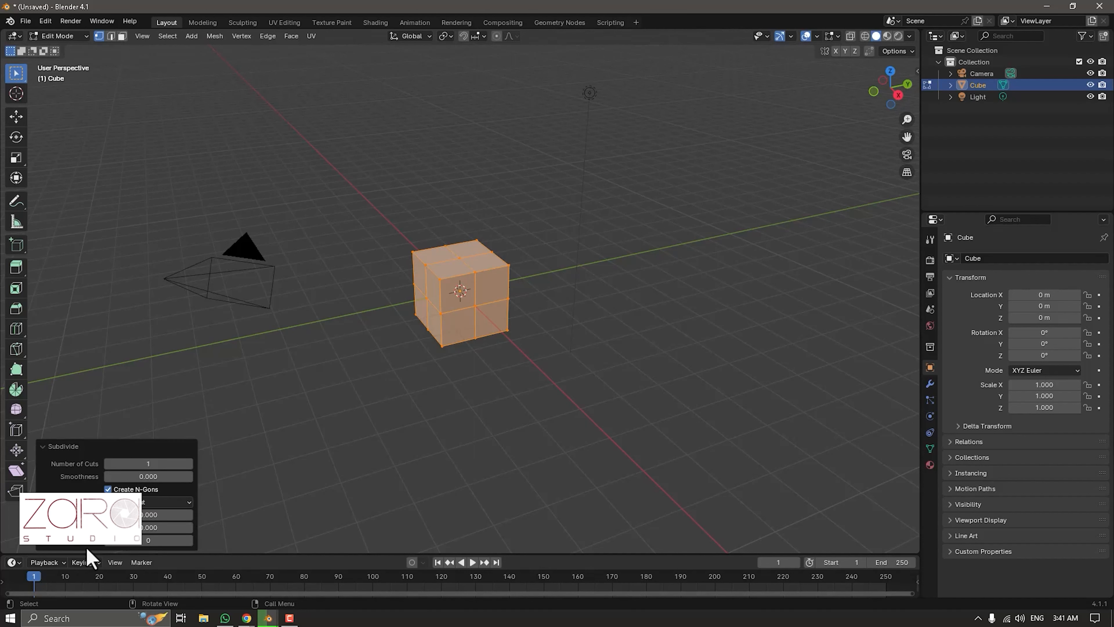
click(152, 463)
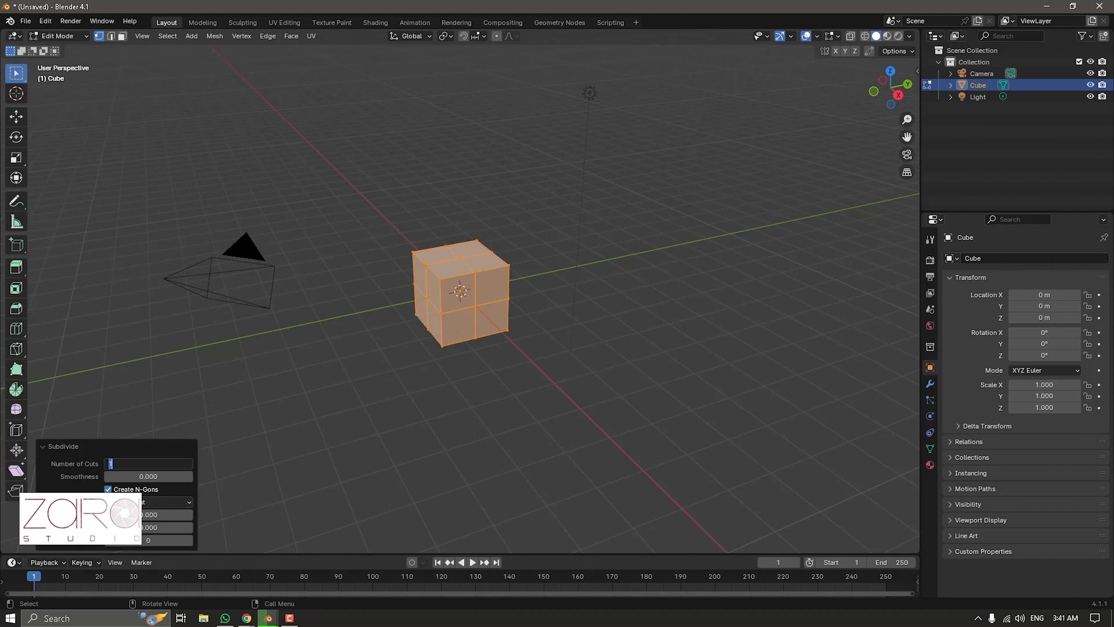
text(5)
key(Return)
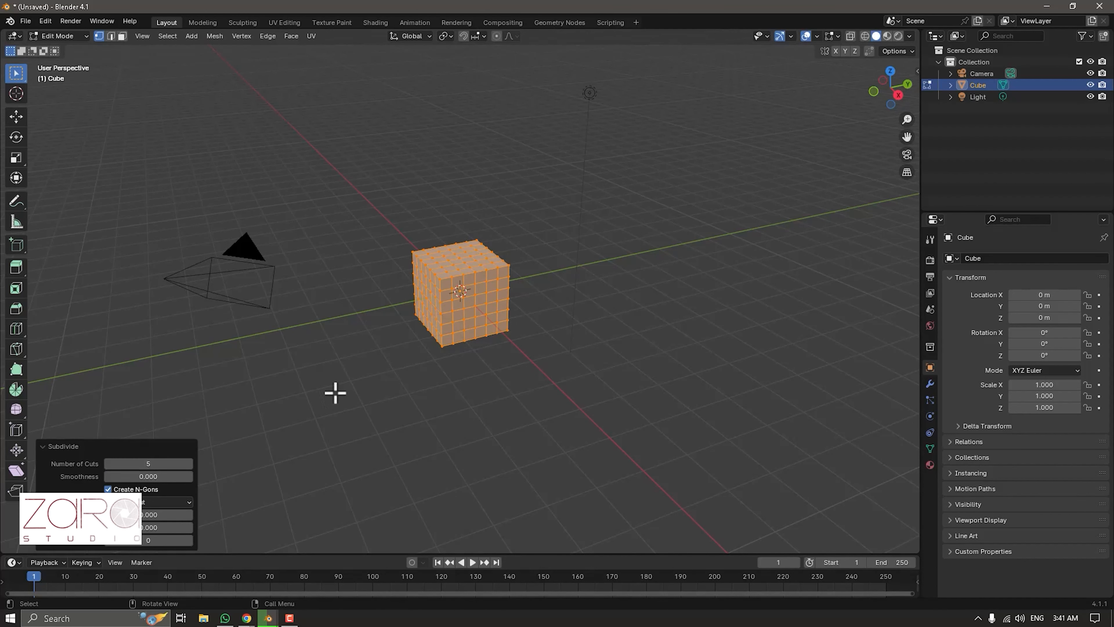
scroll(463, 296, up, 5)
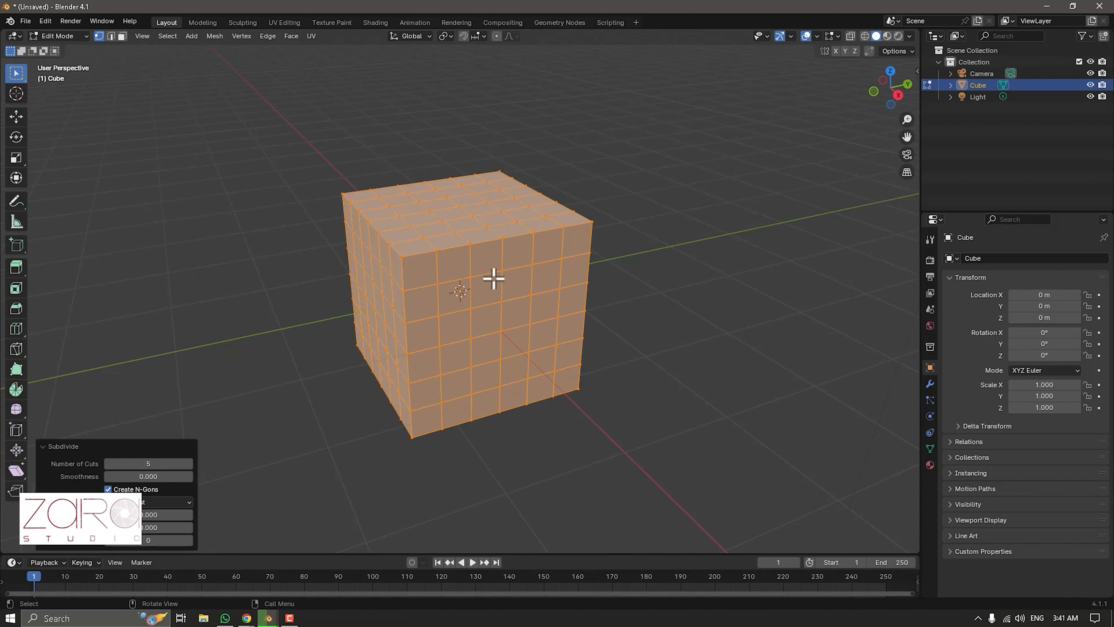
key(Tab)
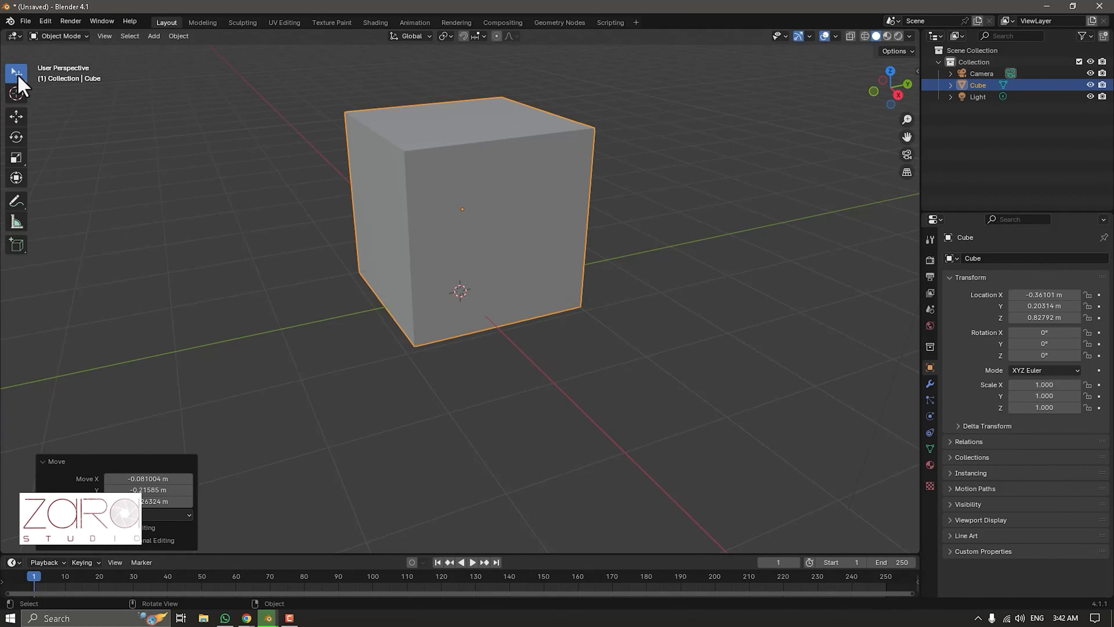
Move the cube freehand with the Tweak tool to about X -0.38 m, Y 0.12 m, Z 0.80 m.
click(17, 74)
mouse_move(479, 227)
mouse_down()
mouse_move(492, 225)
mouse_move(490, 279)
mouse_move(420, 229)
mouse_move(596, 212)
mouse_move(614, 284)
mouse_move(532, 219)
mouse_move(490, 249)
mouse_move(475, 231)
mouse_up()
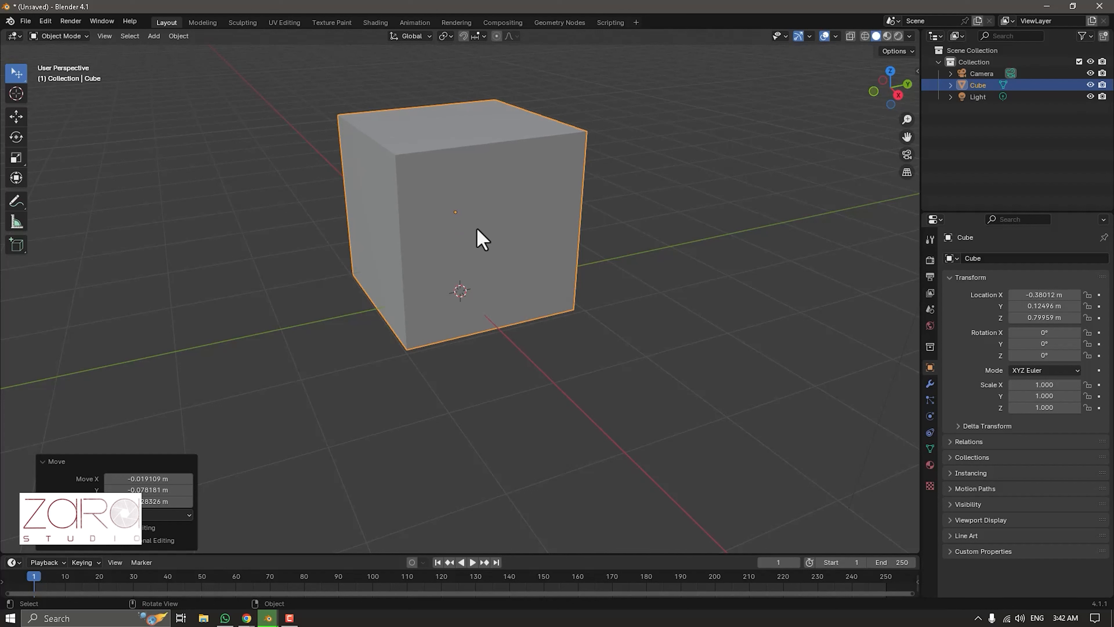
Select the camera, cube and light together with the Select Box tool.
click(20, 80)
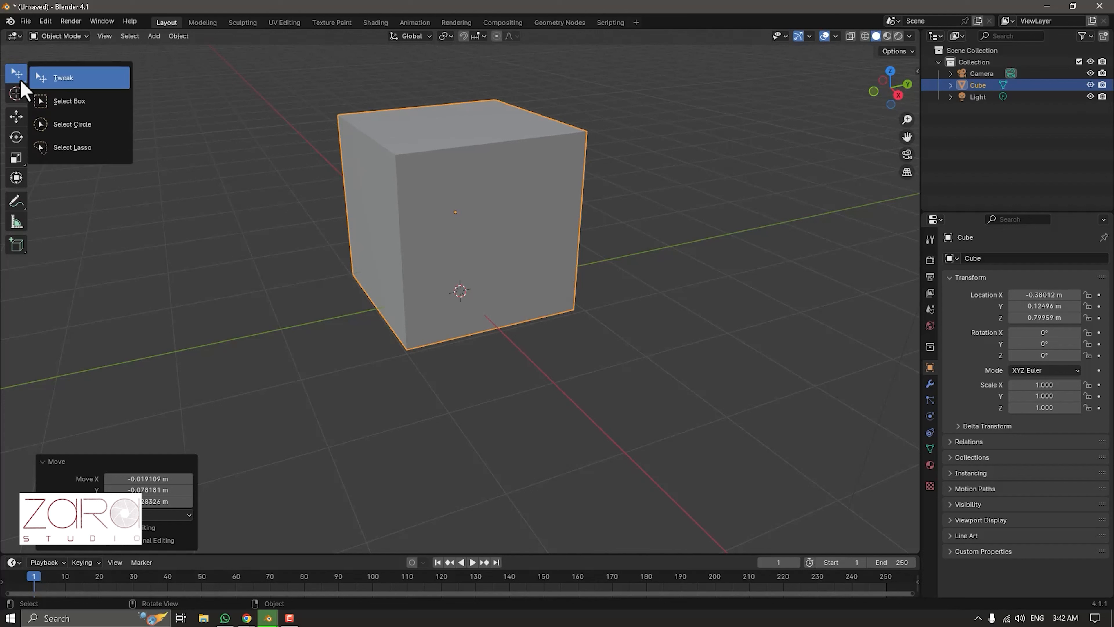
click(62, 108)
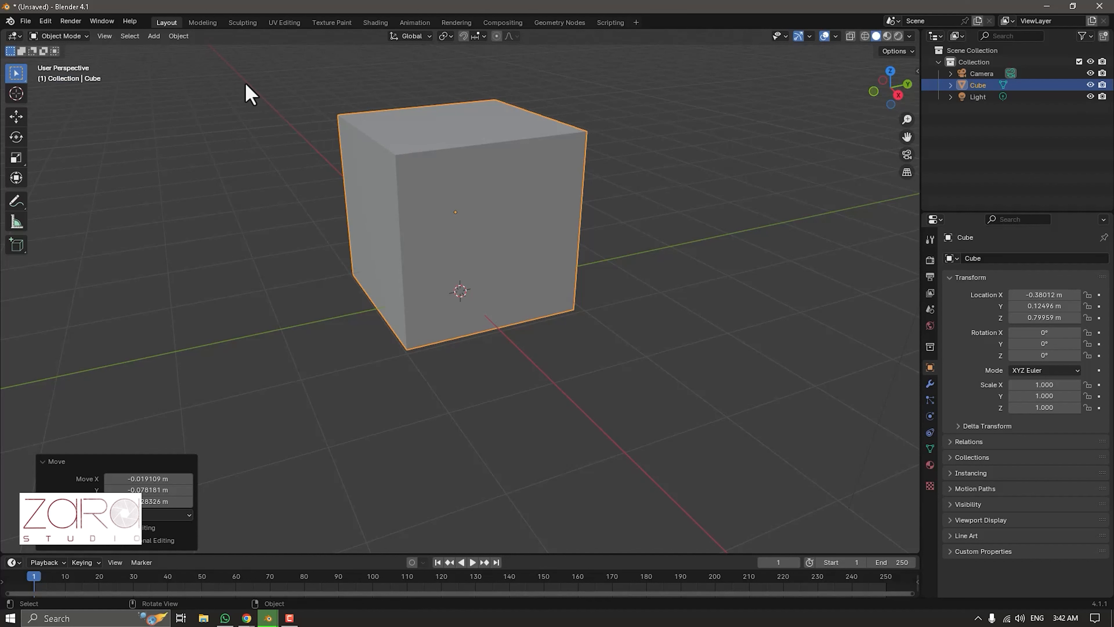
scroll(616, 236, down, 7)
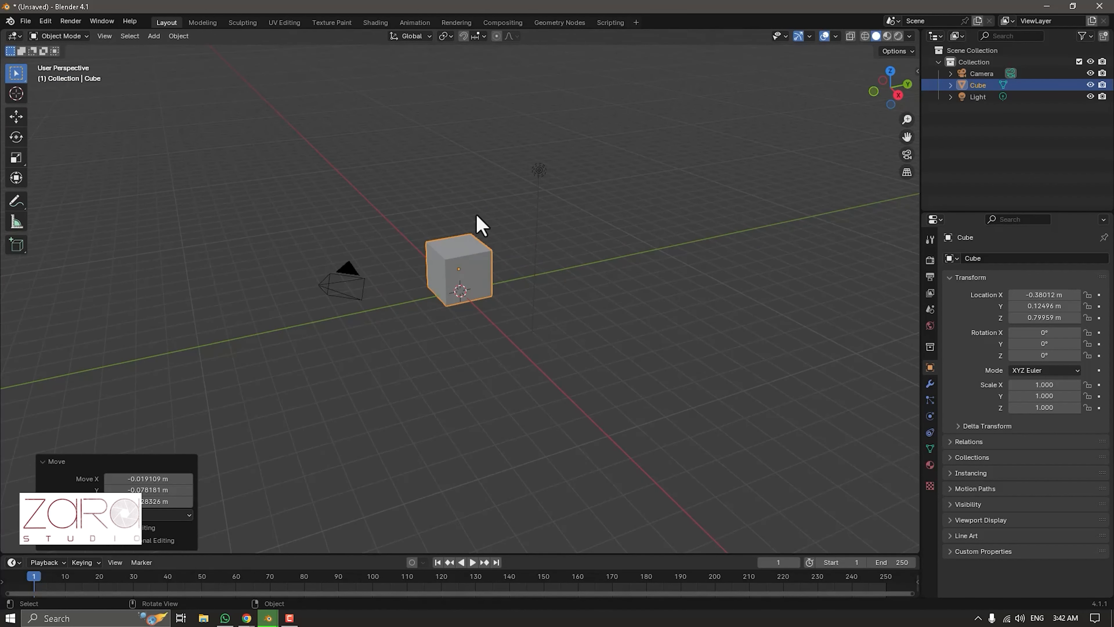
click(259, 132)
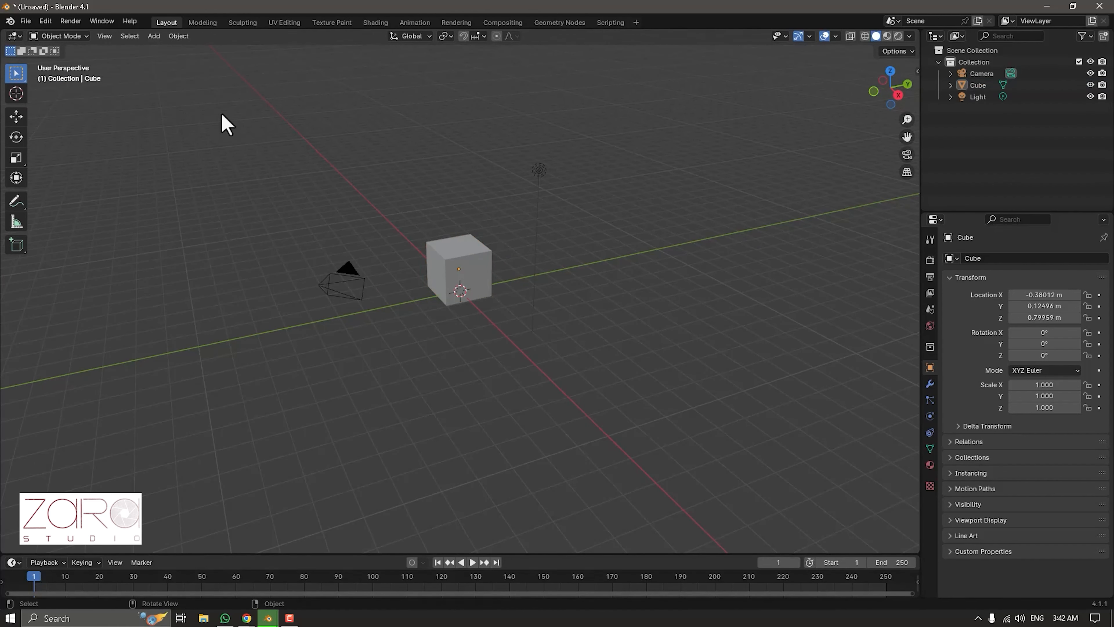
drag(221, 113, 714, 420)
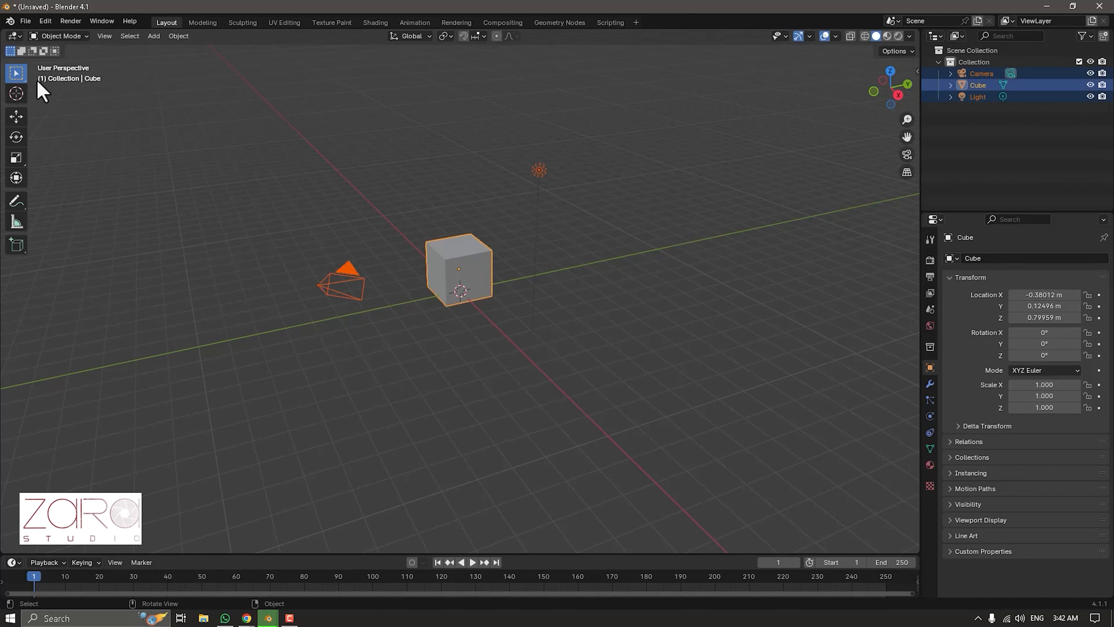
Switch to the Select Circle tool and clear the object selection.
drag(22, 79, 67, 125)
drag(341, 307, 381, 365)
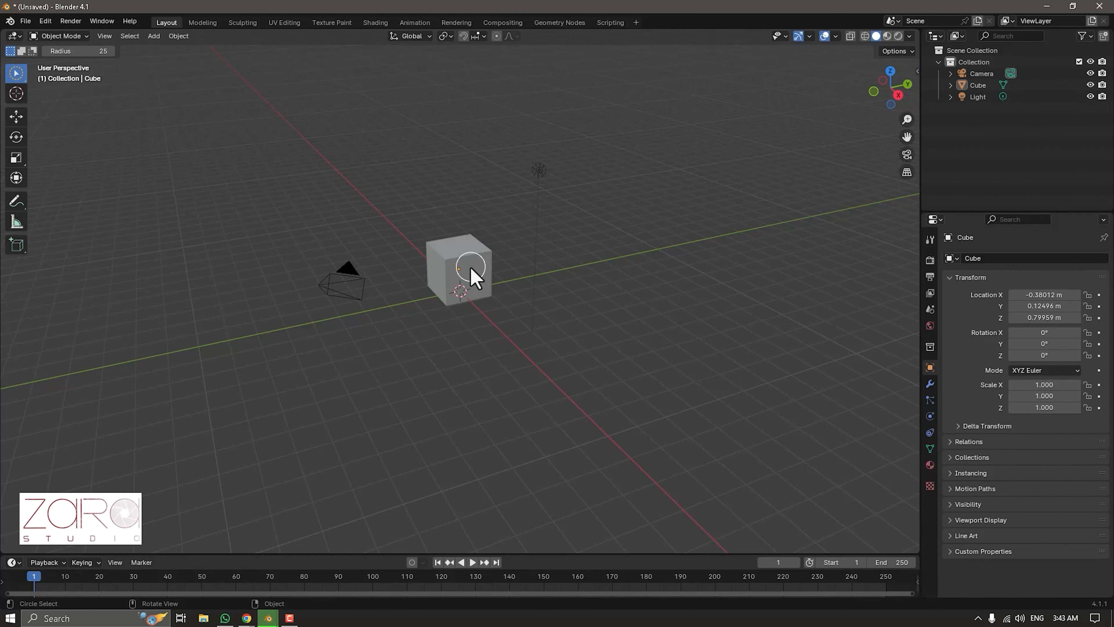
In Edit Mode with face selection, use Select Circle to select the upper five rows of faces on the cube's front side.
key(Tab)
scroll(453, 274, up, 8)
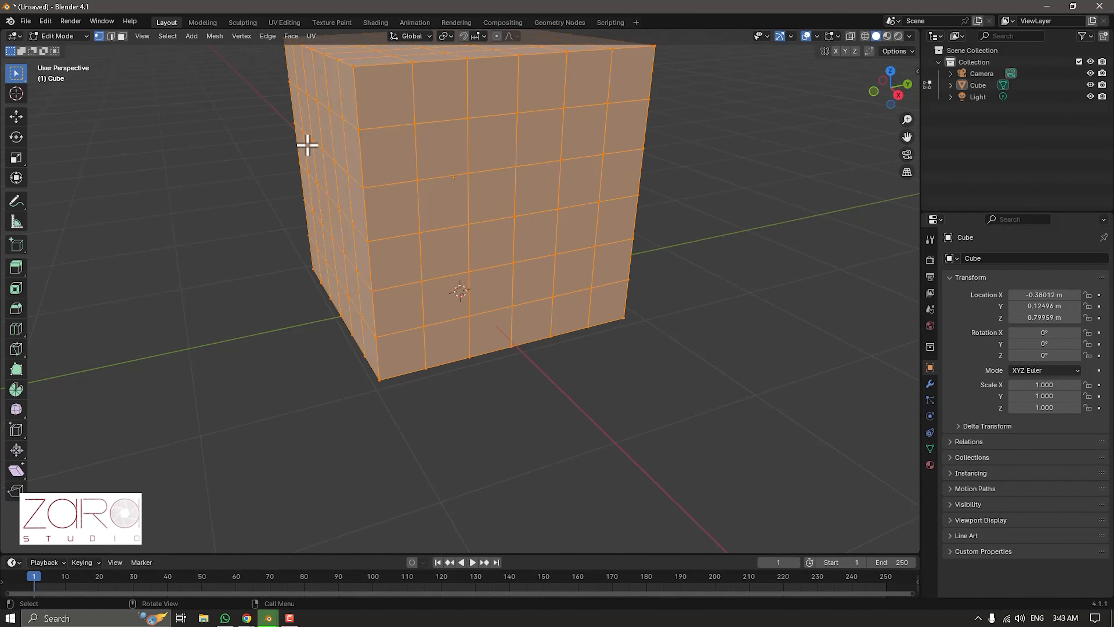
click(20, 78)
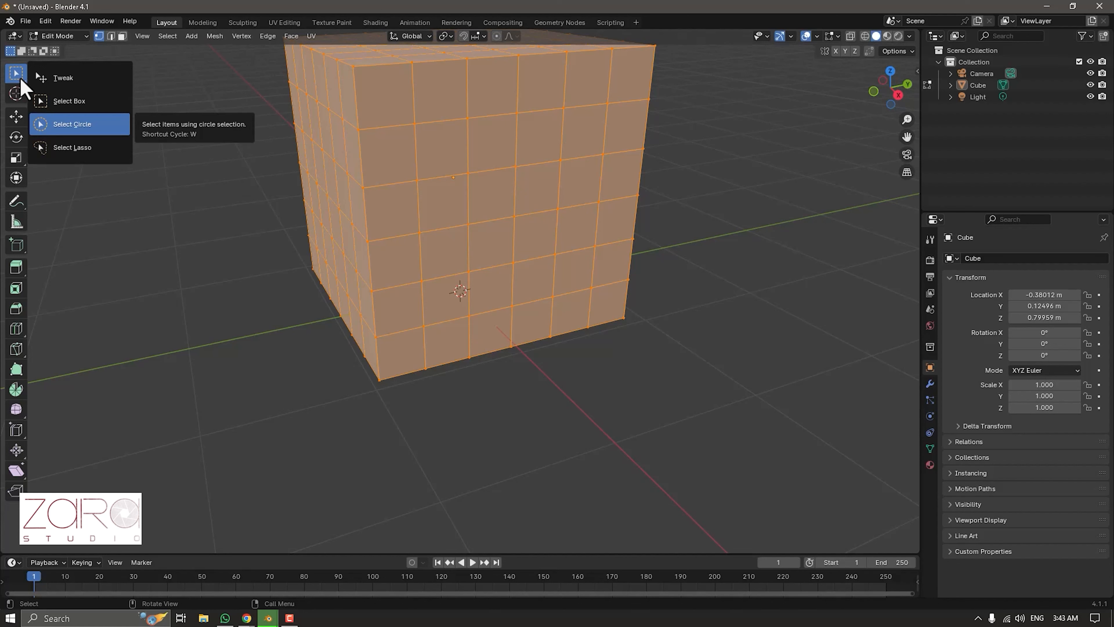
middle_drag(487, 145, 544, 243)
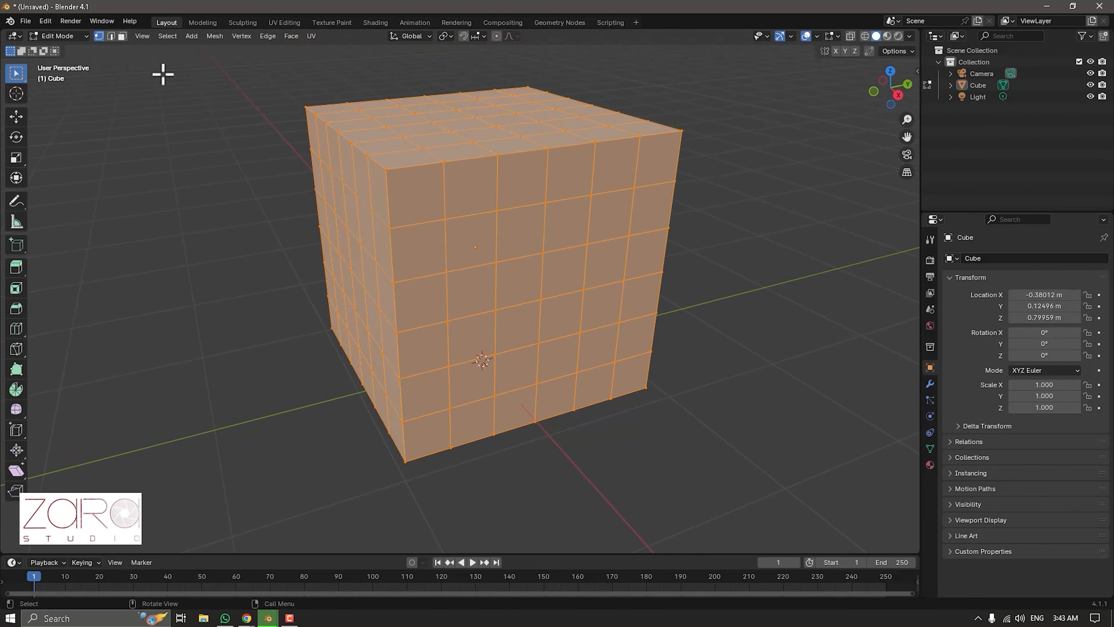
click(21, 79)
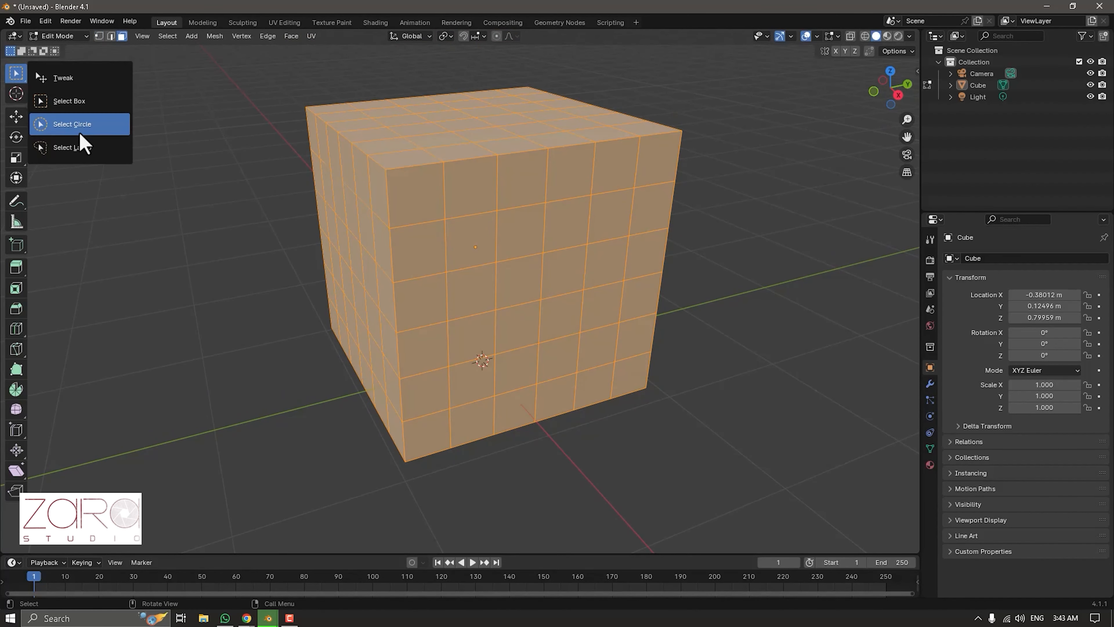
click(74, 126)
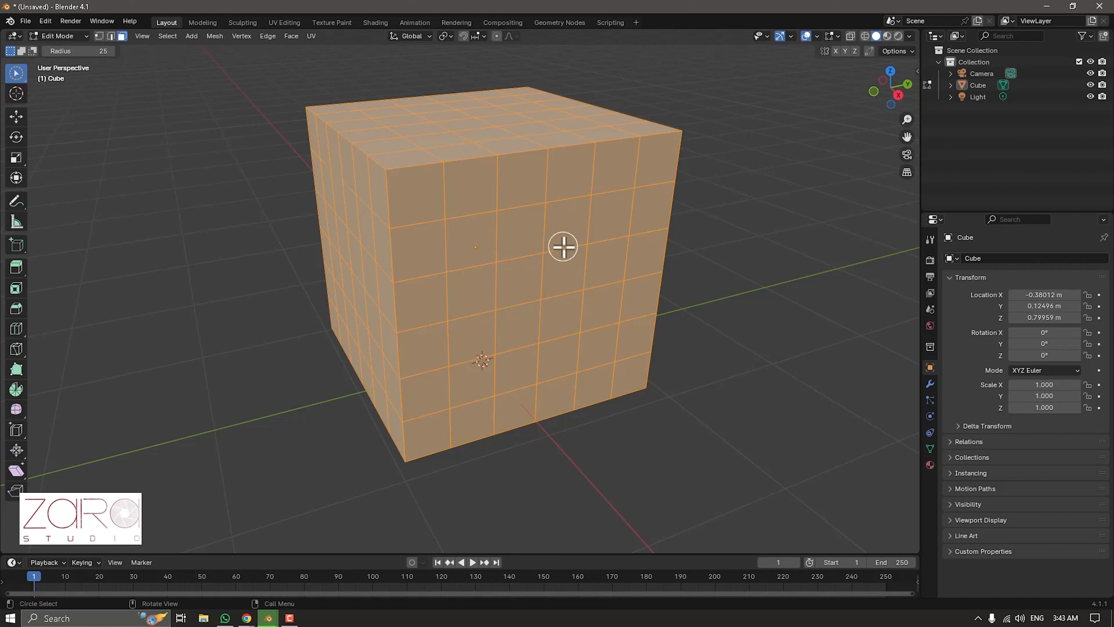
click(535, 269)
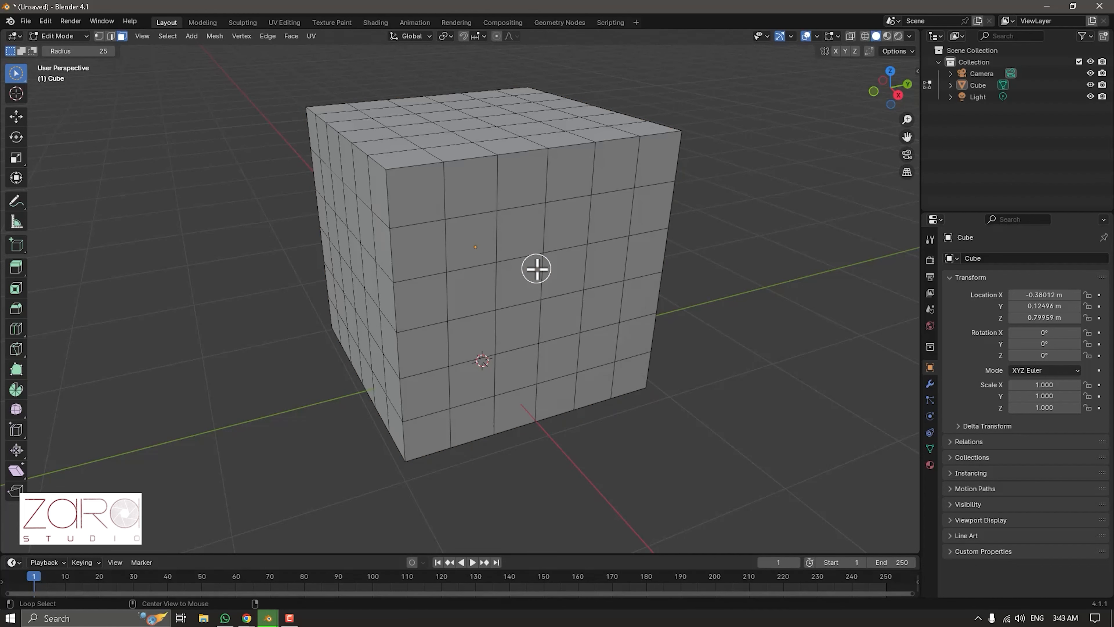
mouse_move(532, 251)
mouse_down()
mouse_move(554, 254)
mouse_move(567, 321)
mouse_move(457, 281)
mouse_move(517, 209)
mouse_move(622, 287)
mouse_move(517, 363)
mouse_move(425, 254)
mouse_move(513, 184)
mouse_move(618, 187)
mouse_move(602, 251)
mouse_move(452, 368)
mouse_up()
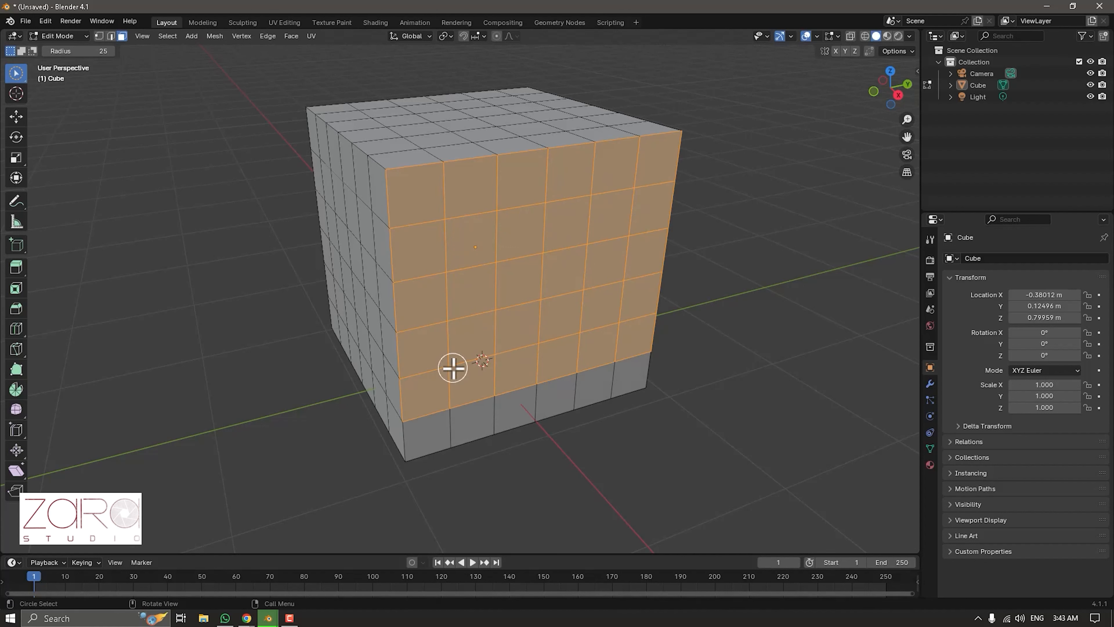
right_click(517, 280)
Use Select Lasso to select patches of faces on the cube's front side, ending with a patch on its top side.
click(20, 80)
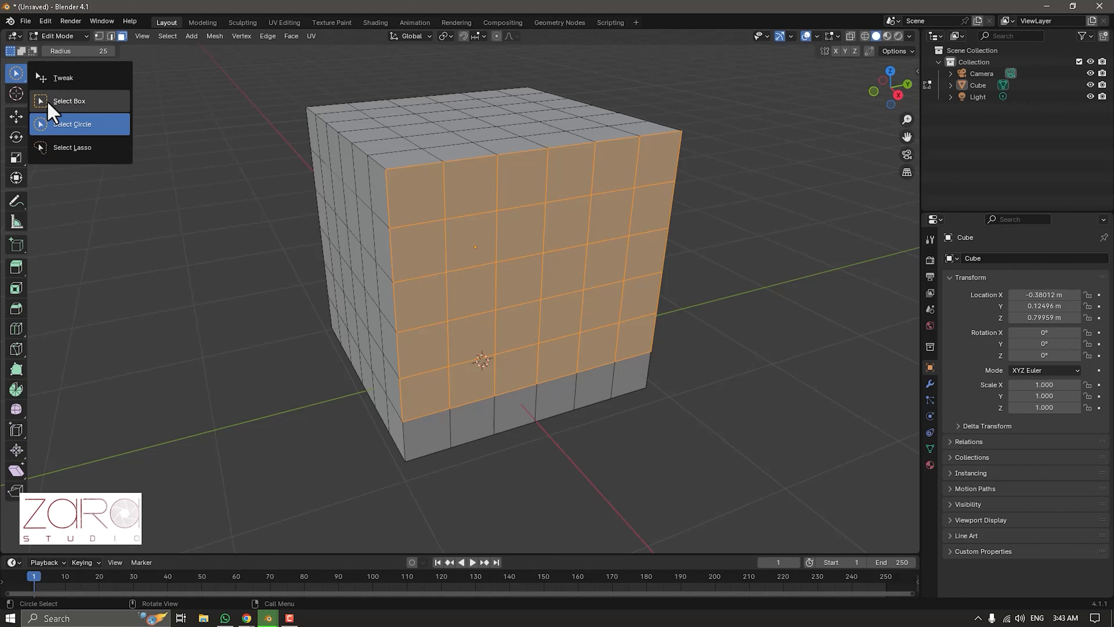
click(67, 155)
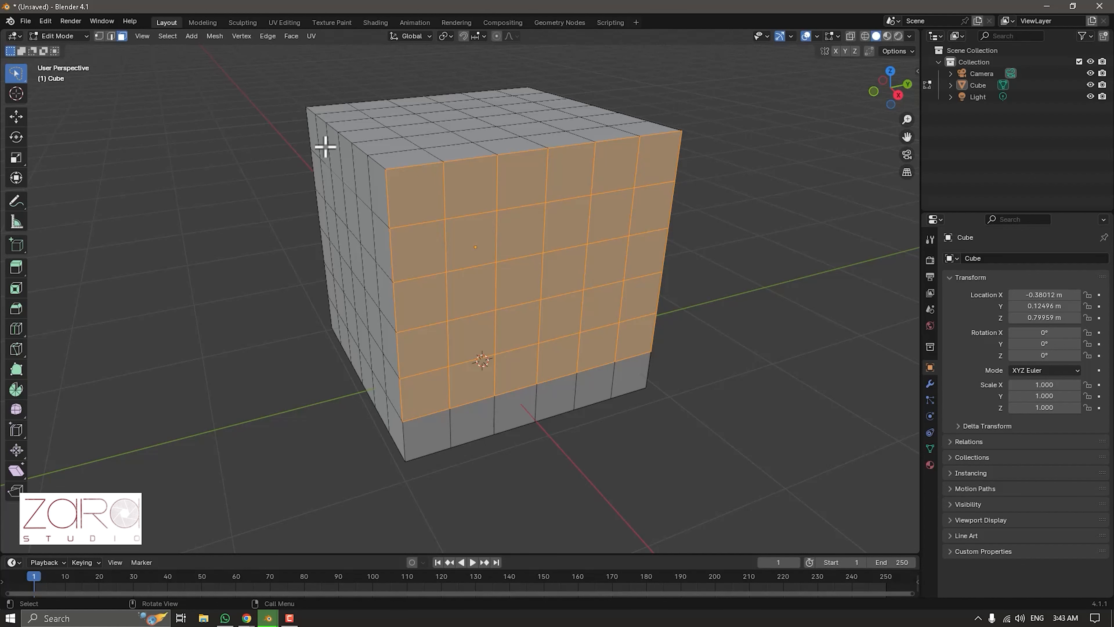
mouse_move(231, 119)
mouse_down()
mouse_move(313, 87)
mouse_move(386, 87)
mouse_move(450, 126)
mouse_move(445, 169)
mouse_move(361, 224)
mouse_move(236, 162)
mouse_move(237, 132)
mouse_up()
mouse_move(387, 378)
mouse_down()
mouse_move(425, 323)
mouse_move(390, 423)
mouse_move(381, 370)
mouse_up()
mouse_move(545, 297)
mouse_down()
mouse_move(565, 340)
mouse_move(544, 276)
mouse_up()
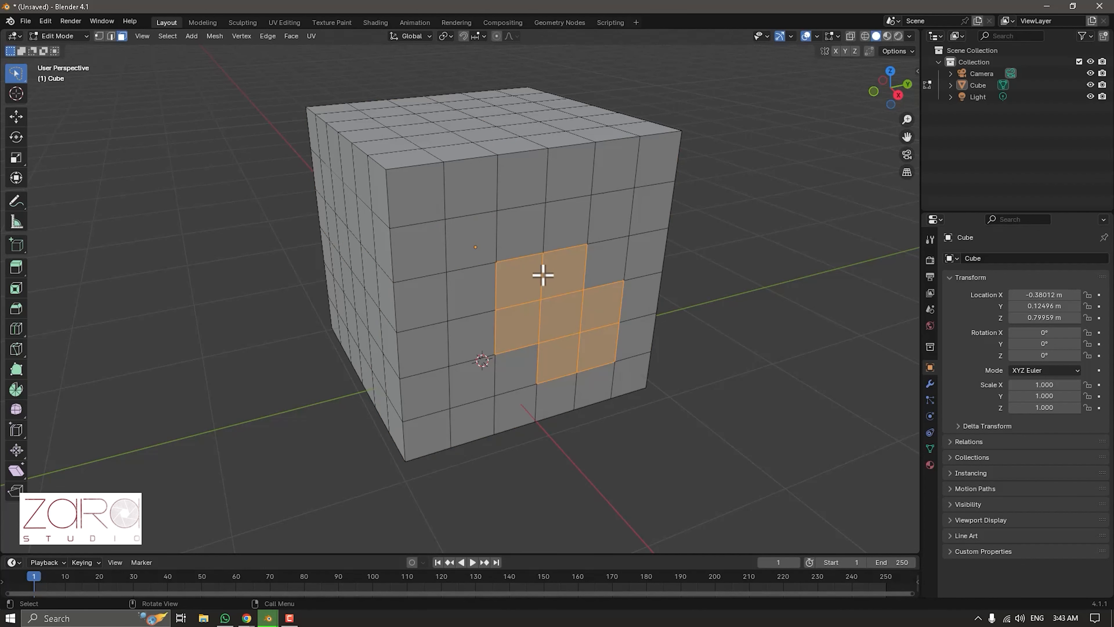
mouse_move(522, 206)
mouse_down()
mouse_move(535, 204)
mouse_move(512, 208)
mouse_move(567, 184)
mouse_move(597, 204)
mouse_move(587, 194)
mouse_up()
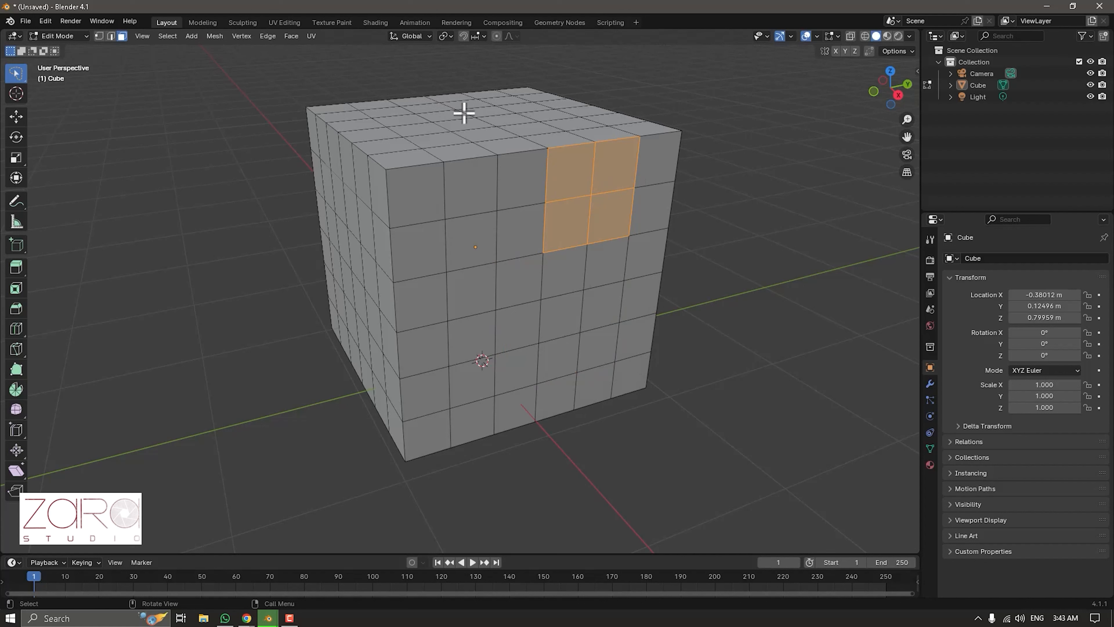
drag(464, 113, 525, 131)
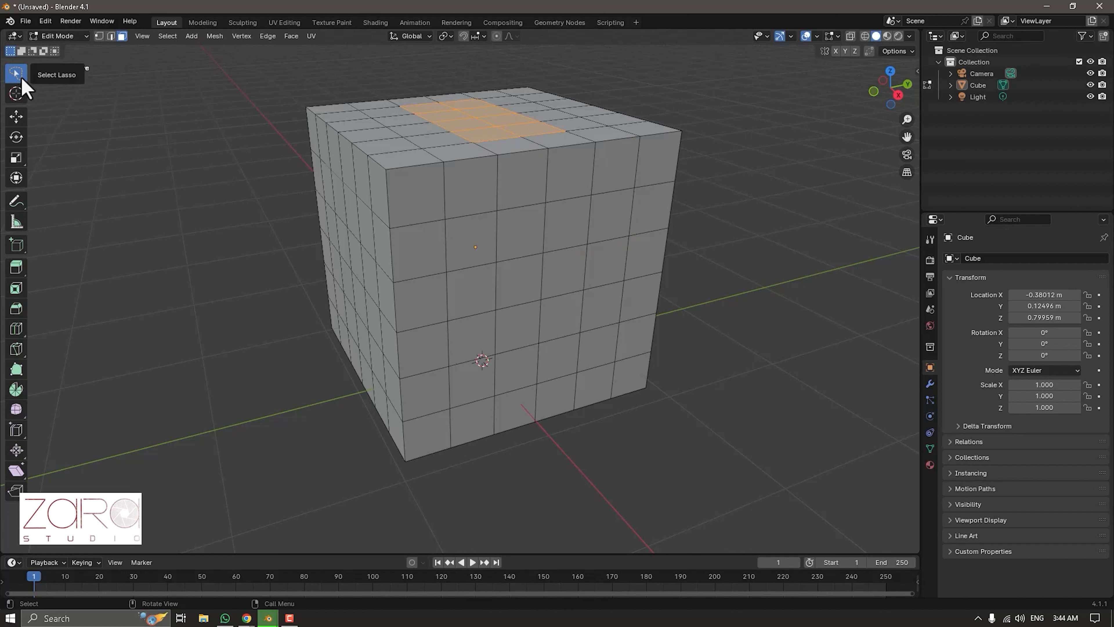
Return to Object Mode and place the 3D cursor in empty space beside the cube's upper right corner.
key(Tab)
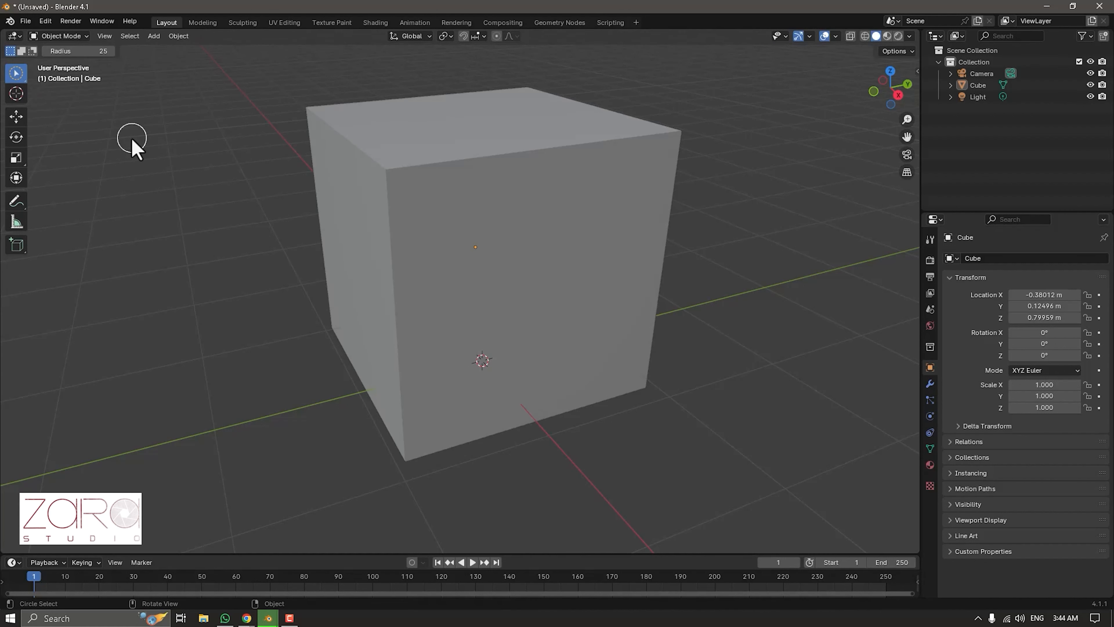
click(17, 97)
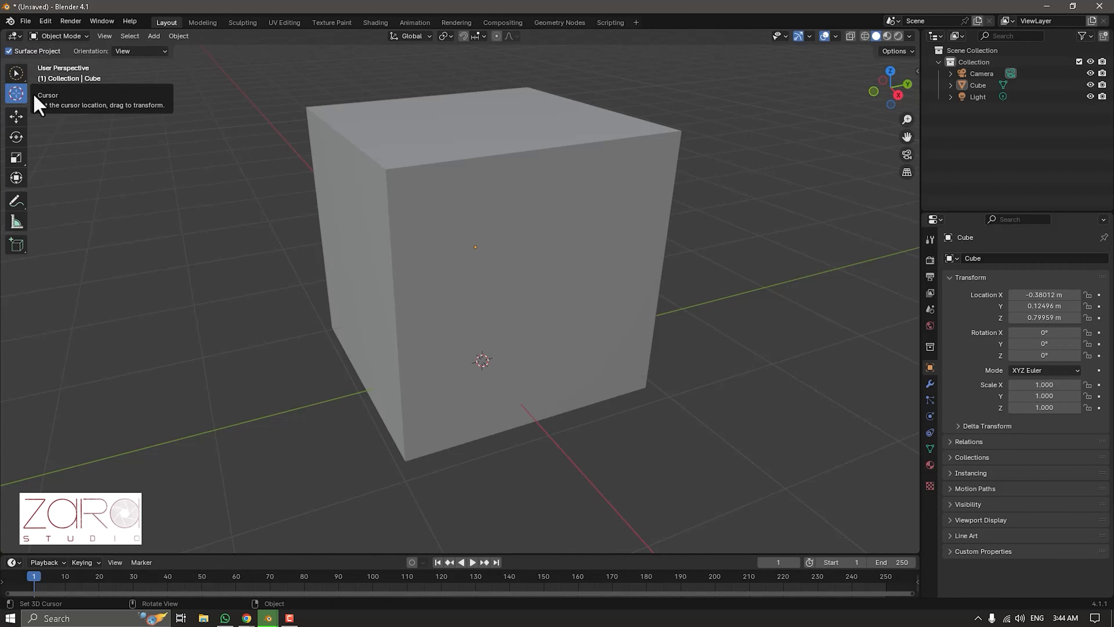
click(131, 177)
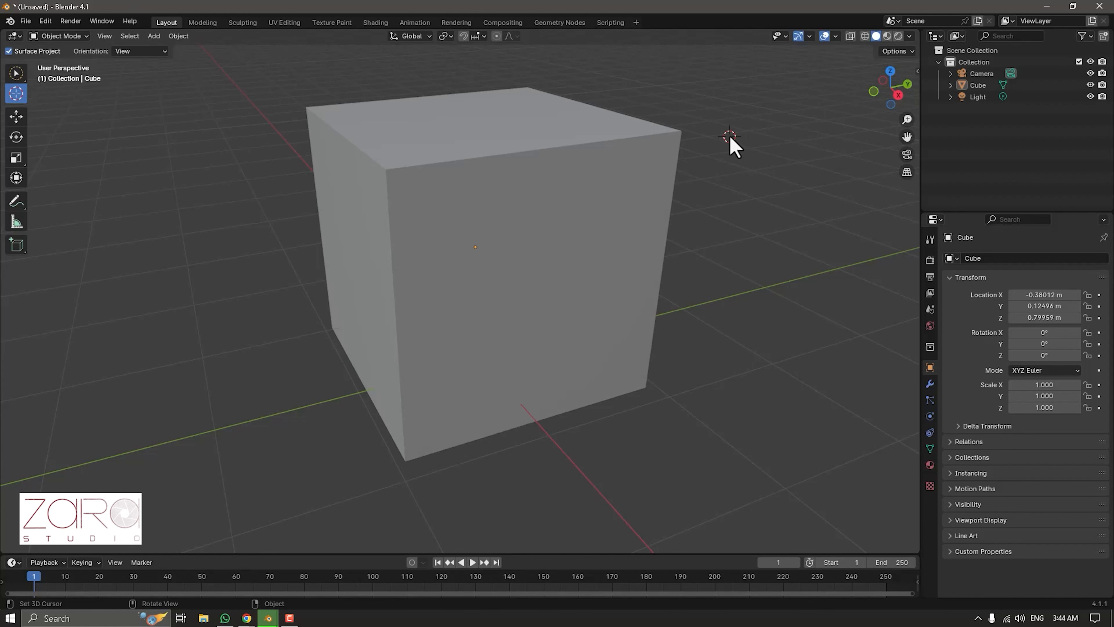
Place the 3D cursor in empty space to the left of the cube and add a mesh circle there.
click(814, 270)
click(170, 416)
key(shift+a)
mouse_move(175, 251)
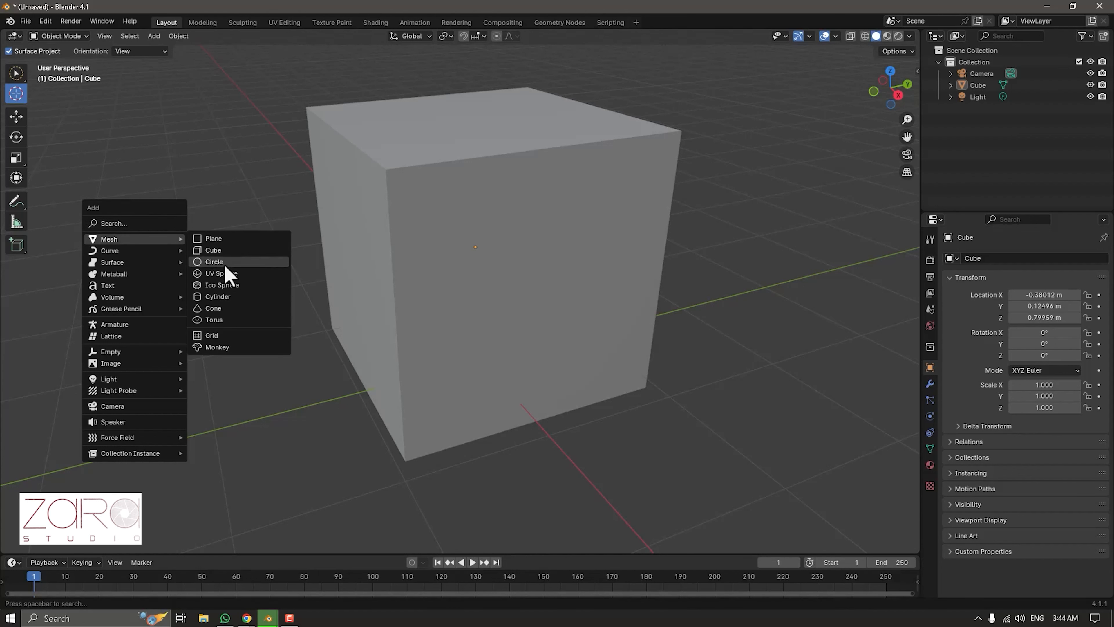
click(228, 262)
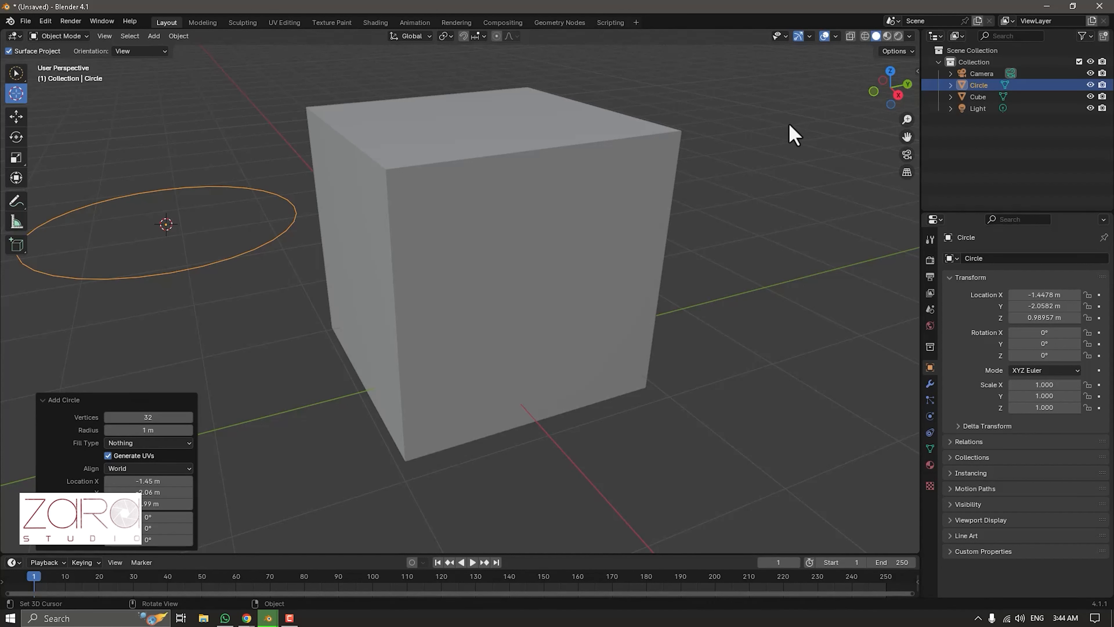
Place the 3D cursor in empty space beyond the cube's upper right corner and add an ico sphere there.
key(shift+a)
mouse_move(792, 124)
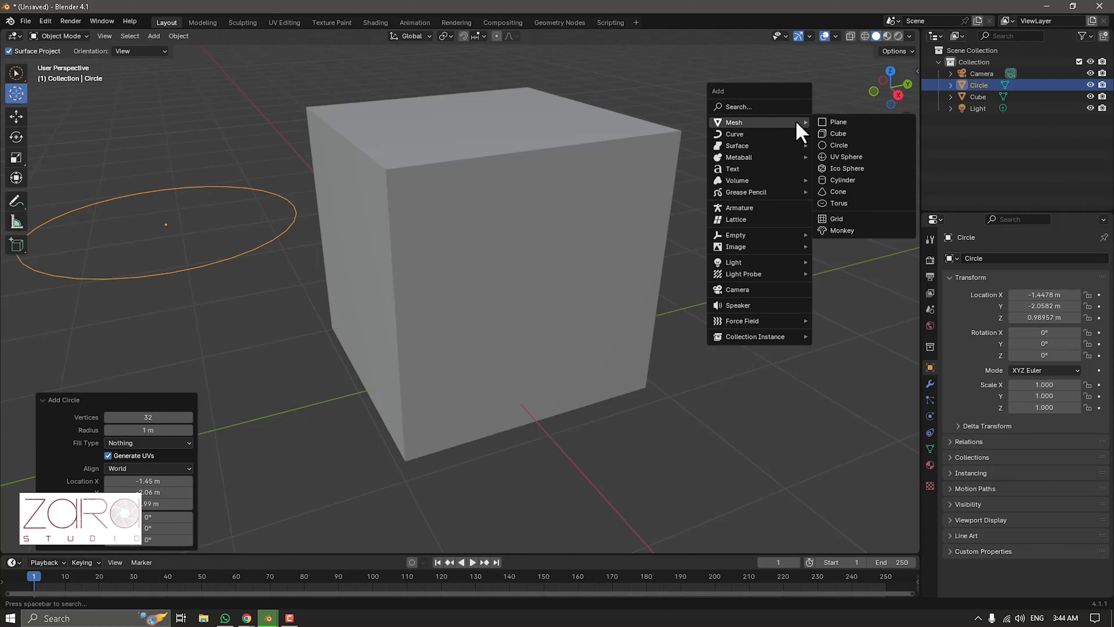
click(832, 169)
Place the 3D cursor far above and behind the ico sphere and add a mesh cylinder at that position.
scroll(768, 184, down, 6)
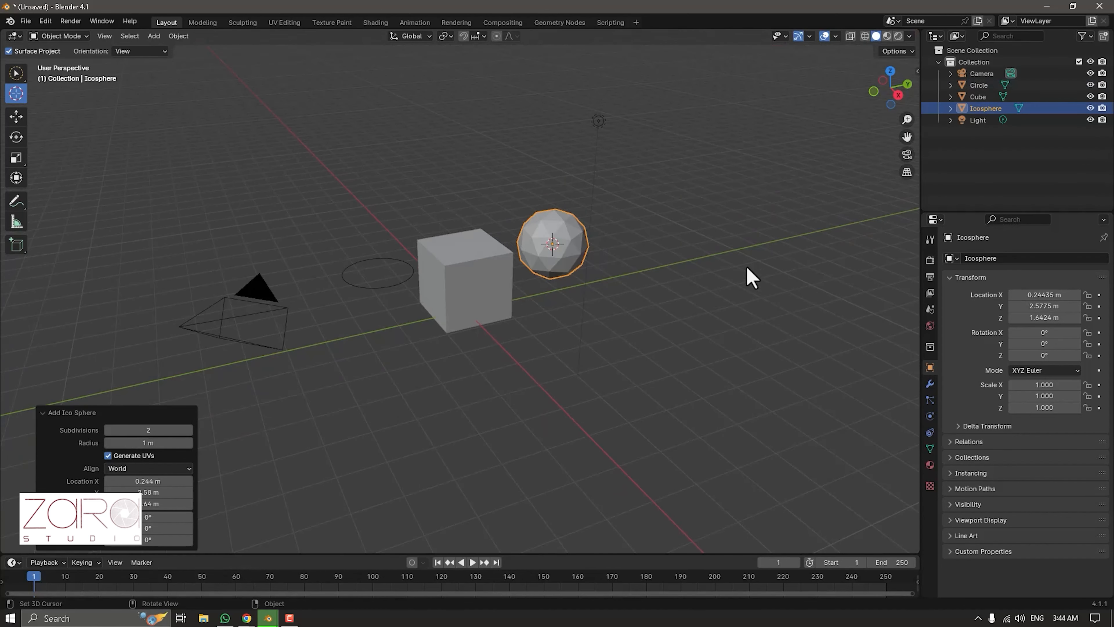
scroll(742, 263, down, 4)
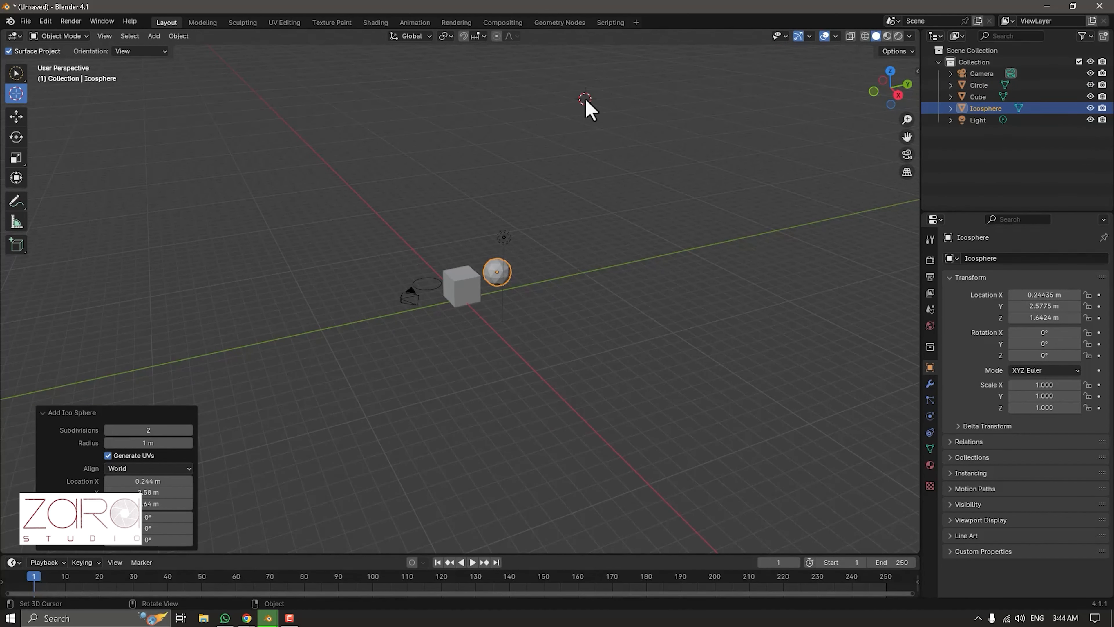
key(shift+a)
mouse_move(590, 100)
click(636, 157)
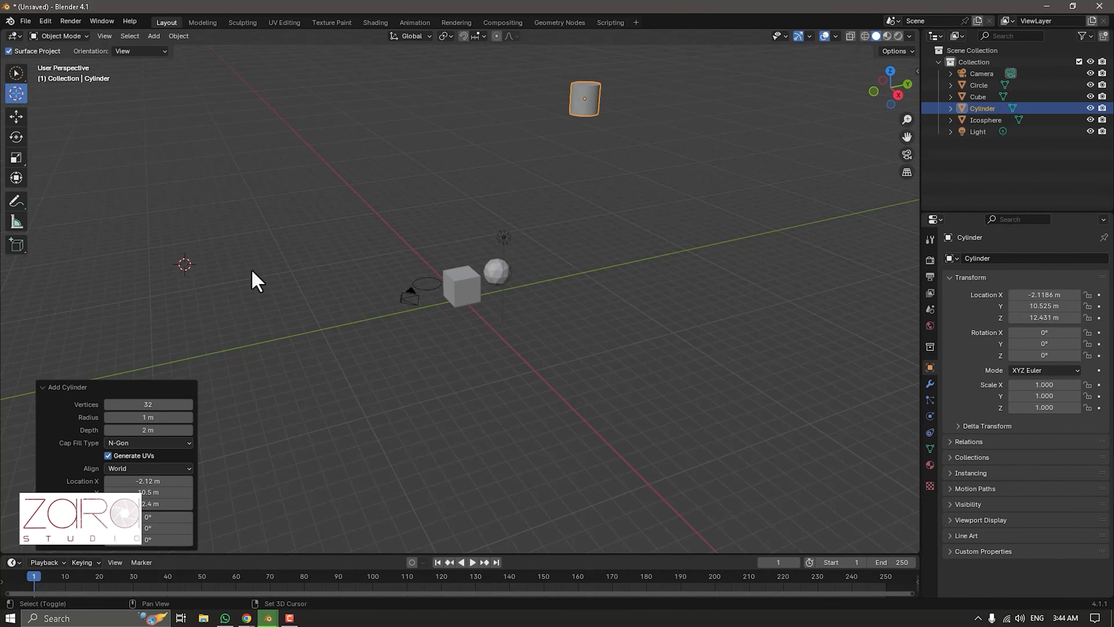
Place the 3D cursor in empty space far to the left of the cube and add a mesh plane there.
key(shift+a)
mouse_move(241, 267)
click(303, 269)
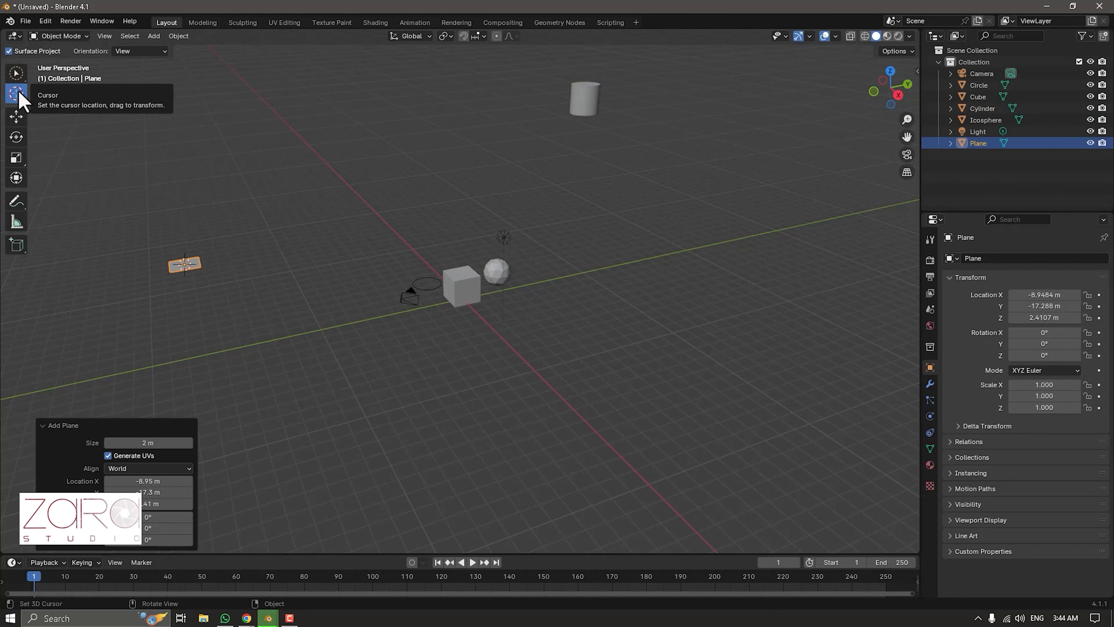
Use the Move tool to shift the plane about 4.67 m along Z, 1.52 m along Y and 6.48 m along X.
click(16, 122)
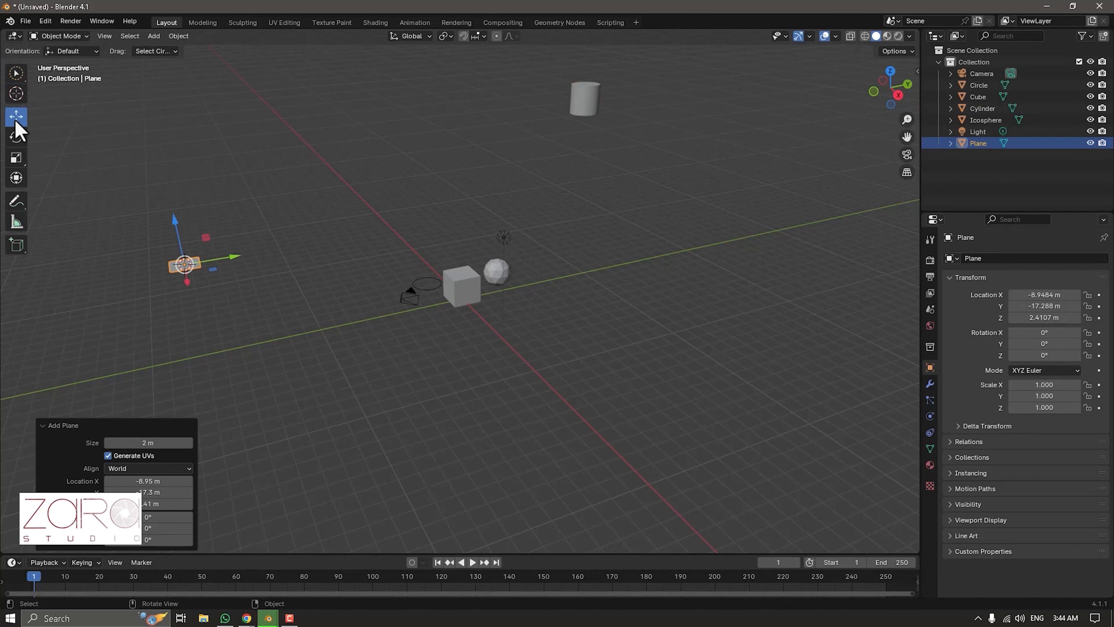
drag(174, 219, 166, 159)
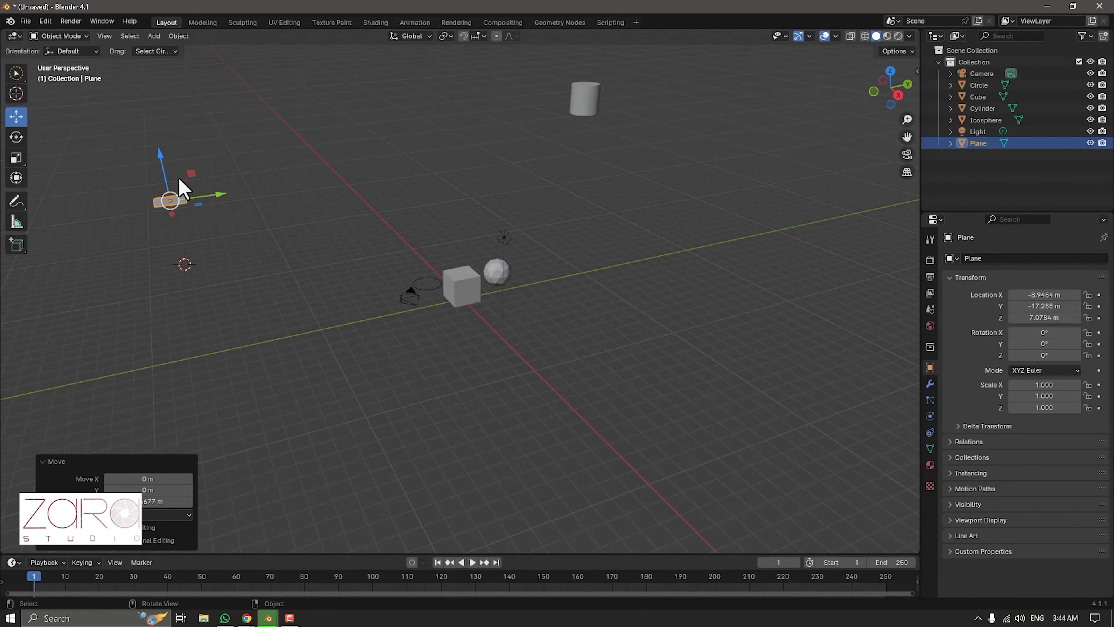
drag(218, 195, 249, 193)
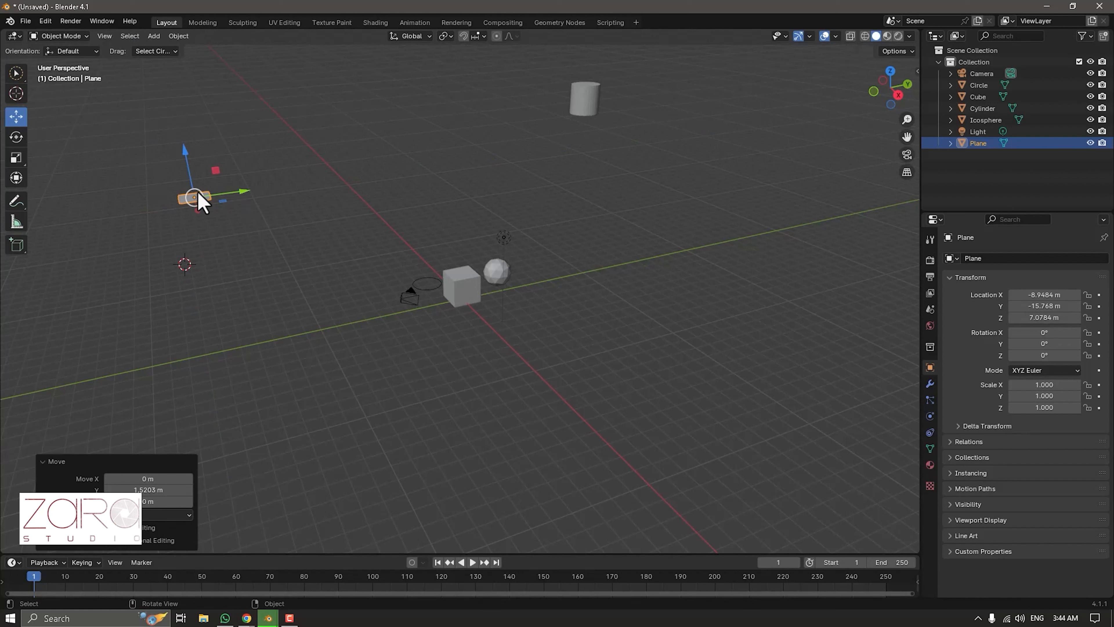
mouse_move(209, 237)
mouse_down()
mouse_move(214, 249)
mouse_move(200, 180)
mouse_move(215, 253)
mouse_up()
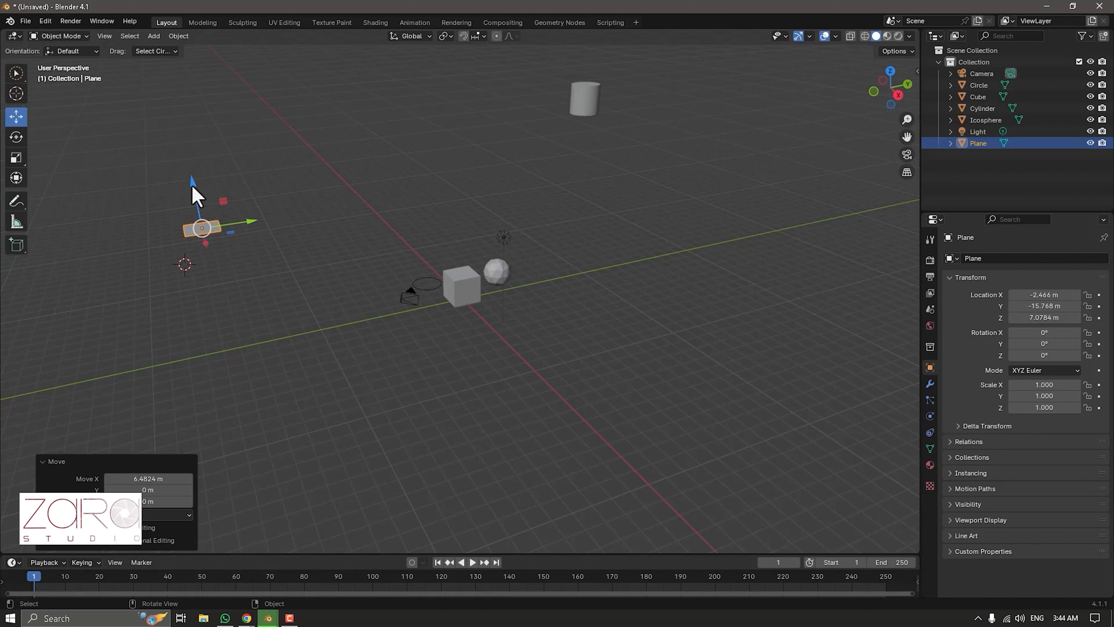
Move the plane again by about 2.42 m along Z, 3.25 m along Y and -19.44 m along X.
drag(194, 187, 188, 133)
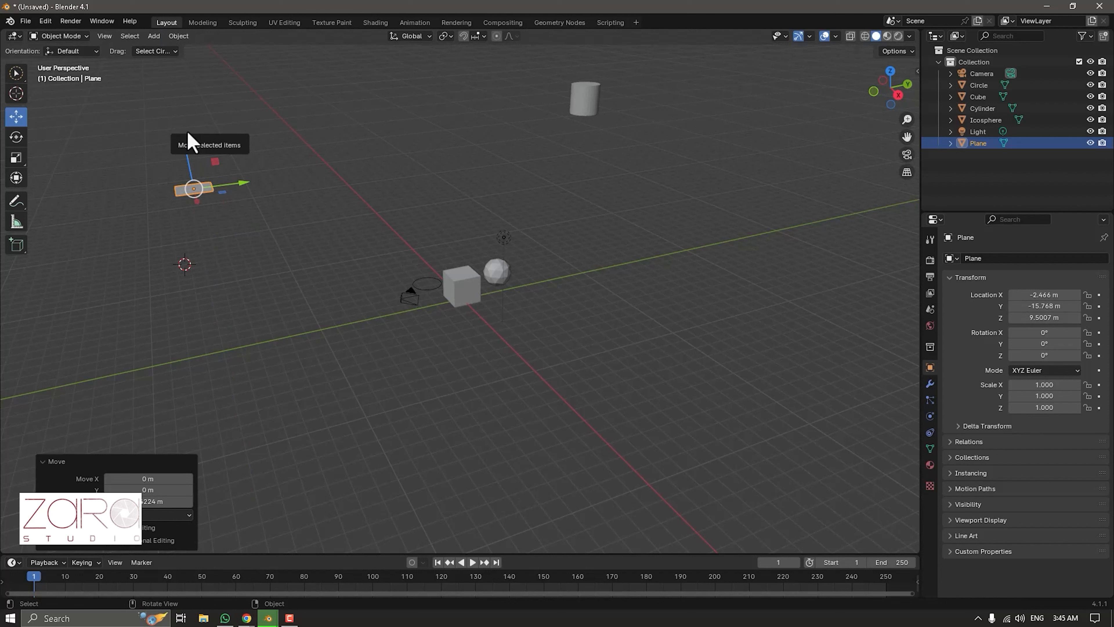
drag(239, 184, 333, 180)
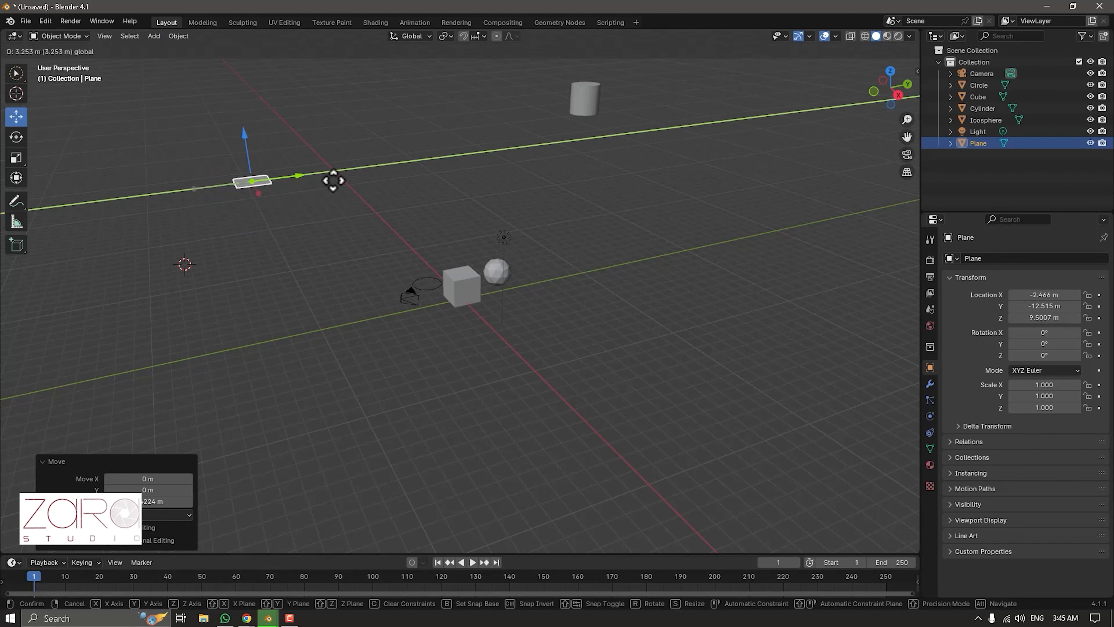
drag(259, 197, 233, 153)
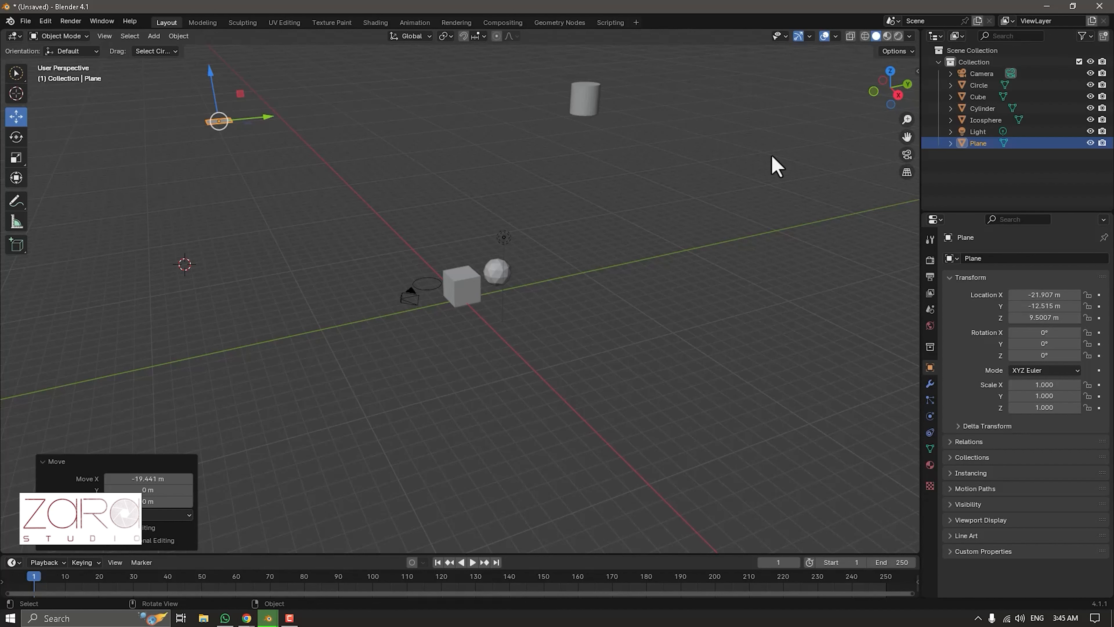
Use the Rotate tool to turn the cube, and rotate the icosphere about 139° around the X axis.
key(KP_1)
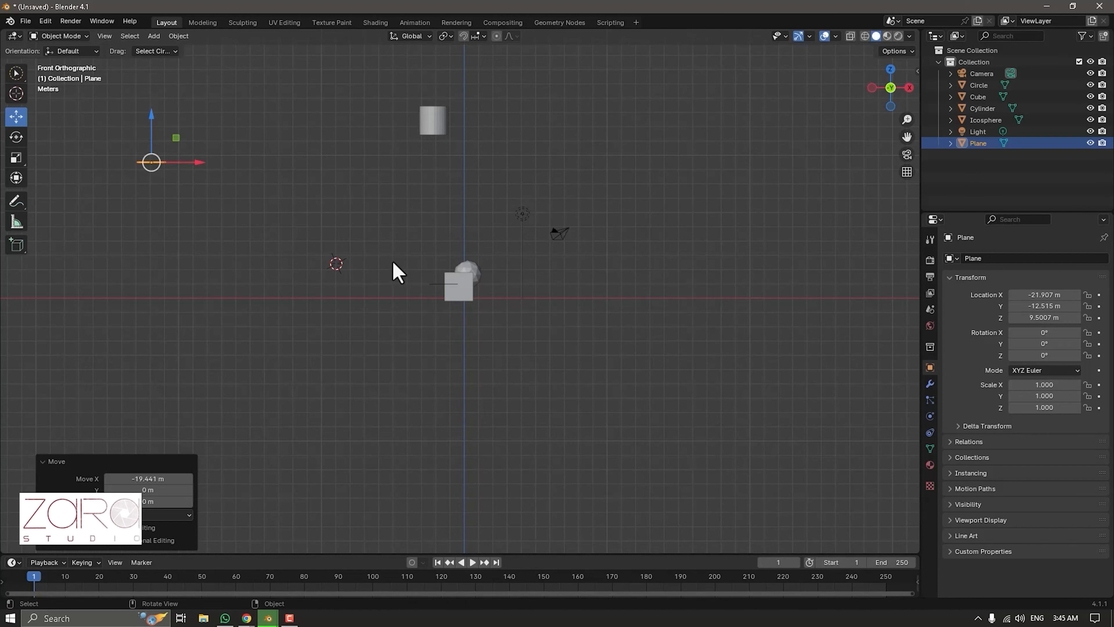
scroll(450, 276, up, 6)
scroll(470, 264, up, 1)
shift+middle_drag(492, 267, 516, 384)
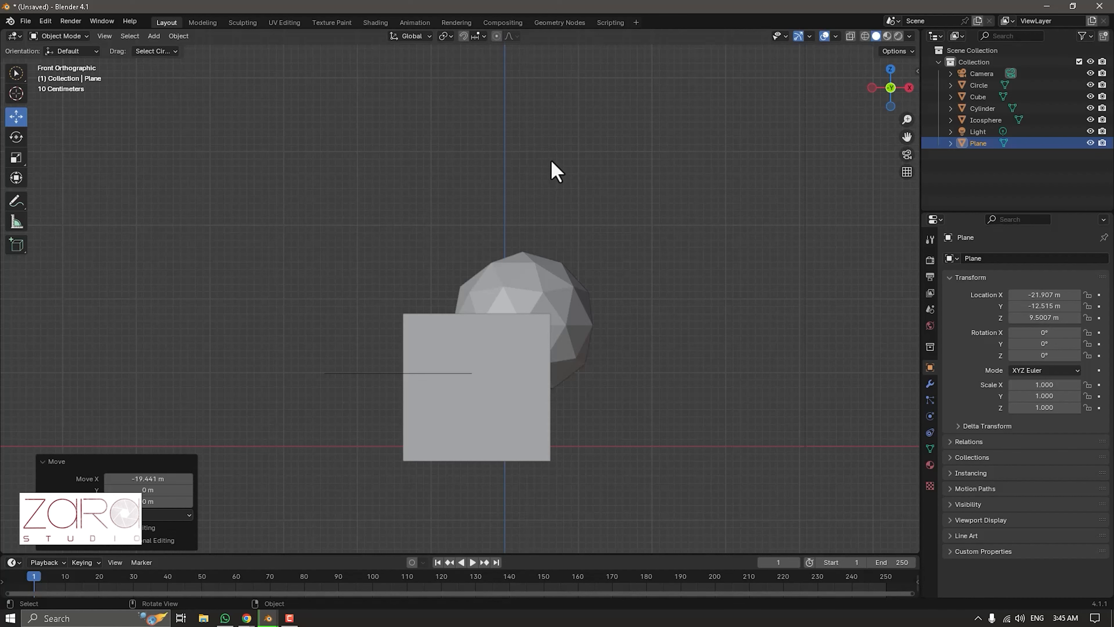
middle_drag(554, 171, 565, 206)
scroll(530, 192, down, 5)
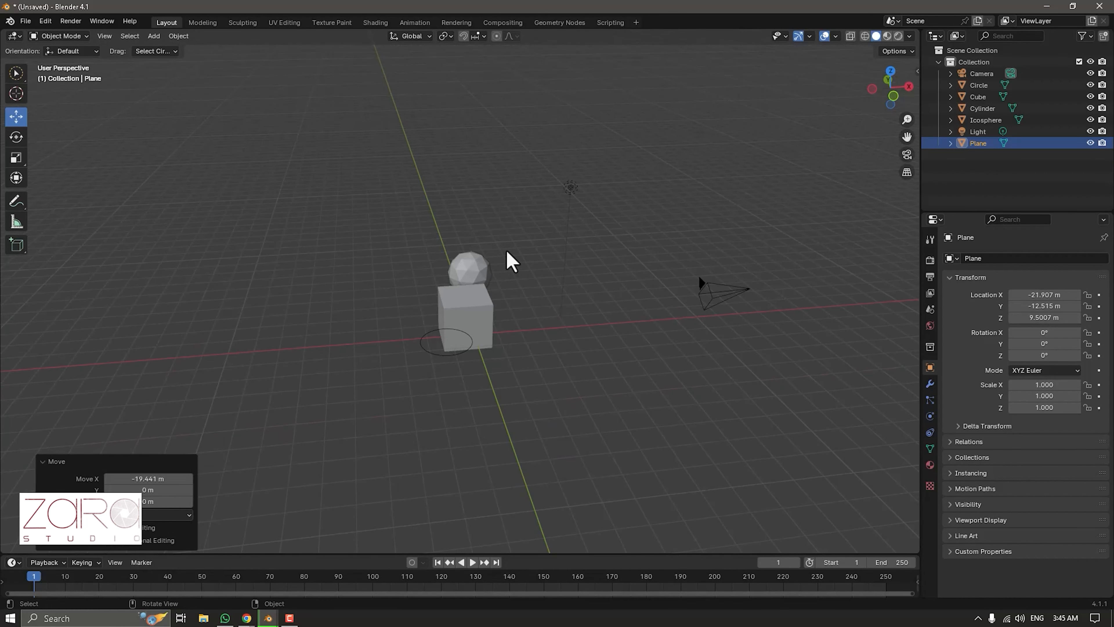
click(17, 138)
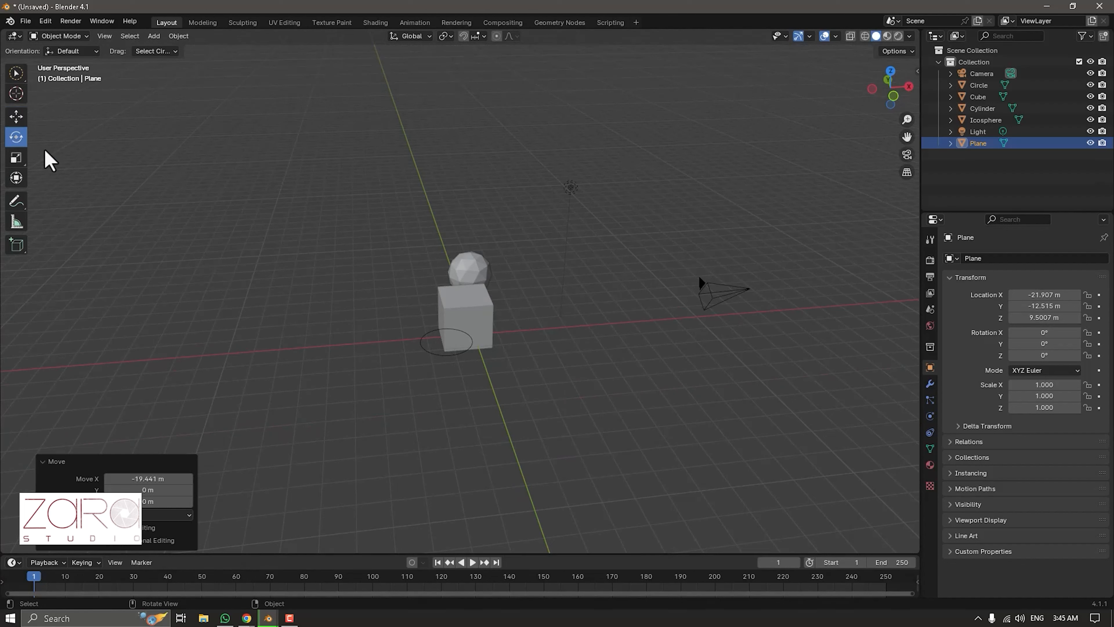
click(466, 315)
mouse_move(477, 311)
mouse_down()
mouse_move(465, 347)
mouse_move(472, 331)
mouse_move(443, 310)
mouse_move(460, 314)
mouse_move(473, 321)
mouse_move(451, 342)
mouse_move(478, 340)
mouse_move(429, 333)
mouse_move(415, 274)
mouse_move(474, 276)
mouse_move(483, 292)
mouse_up()
click(469, 263)
Use the Scale tool to stretch the icosphere along Z, X and Y to a scale of about 1.923, 2.303, 2.269 (XYZ).
click(16, 158)
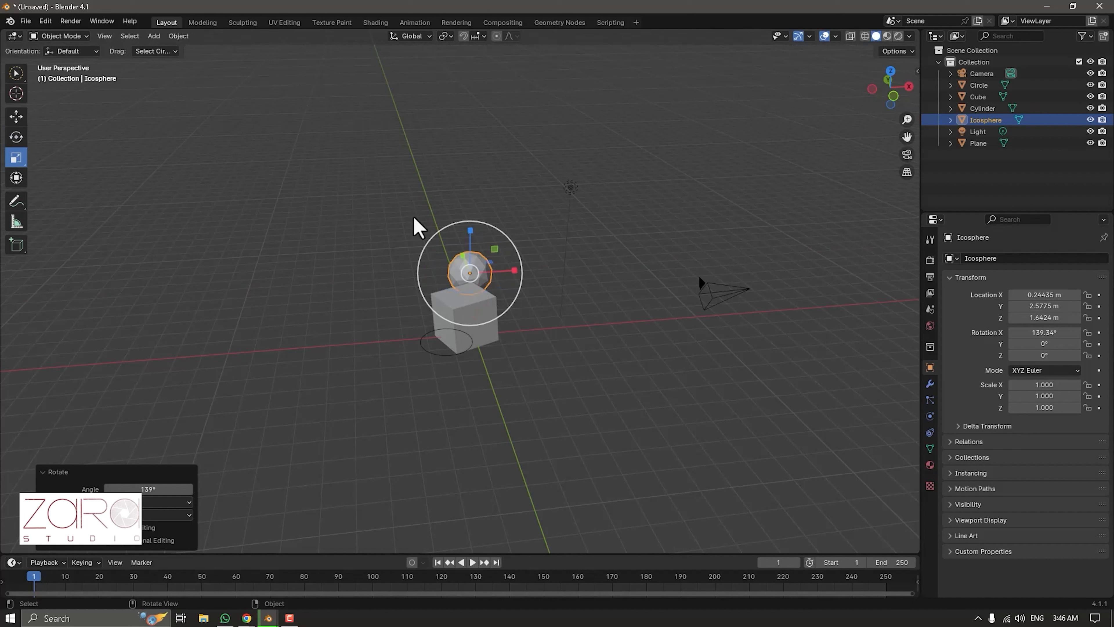
drag(471, 233, 462, 186)
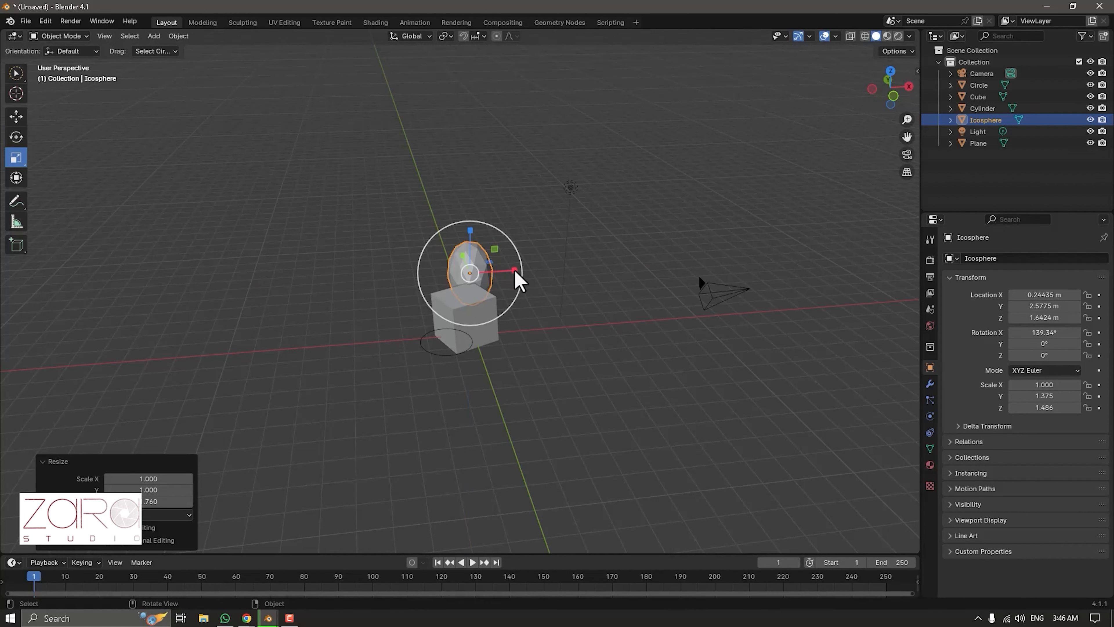
drag(513, 272, 648, 270)
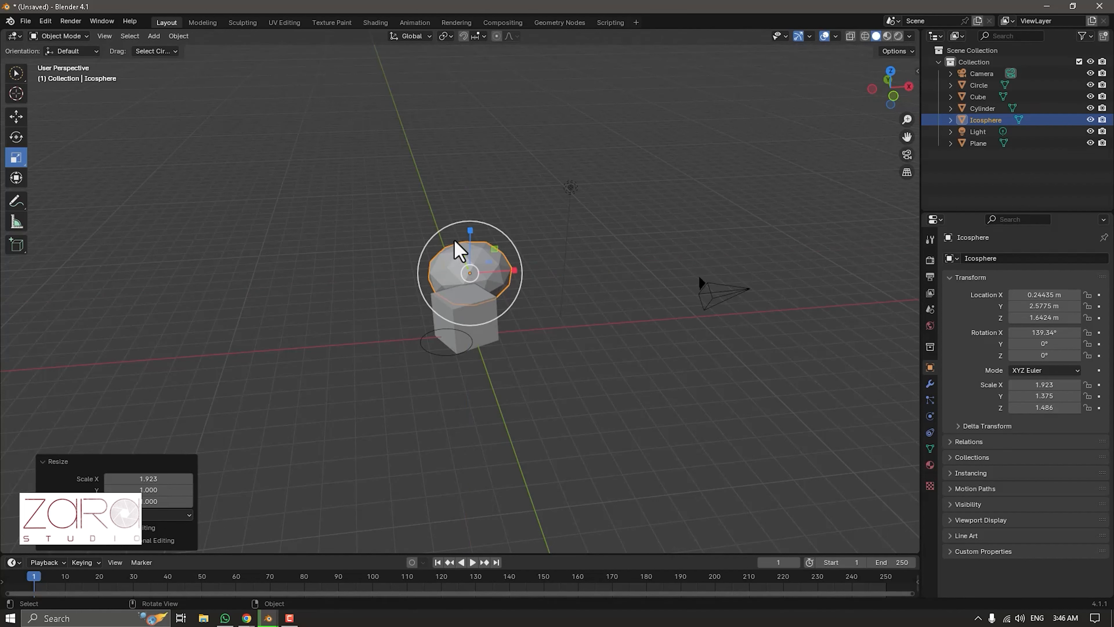
drag(455, 242, 472, 281)
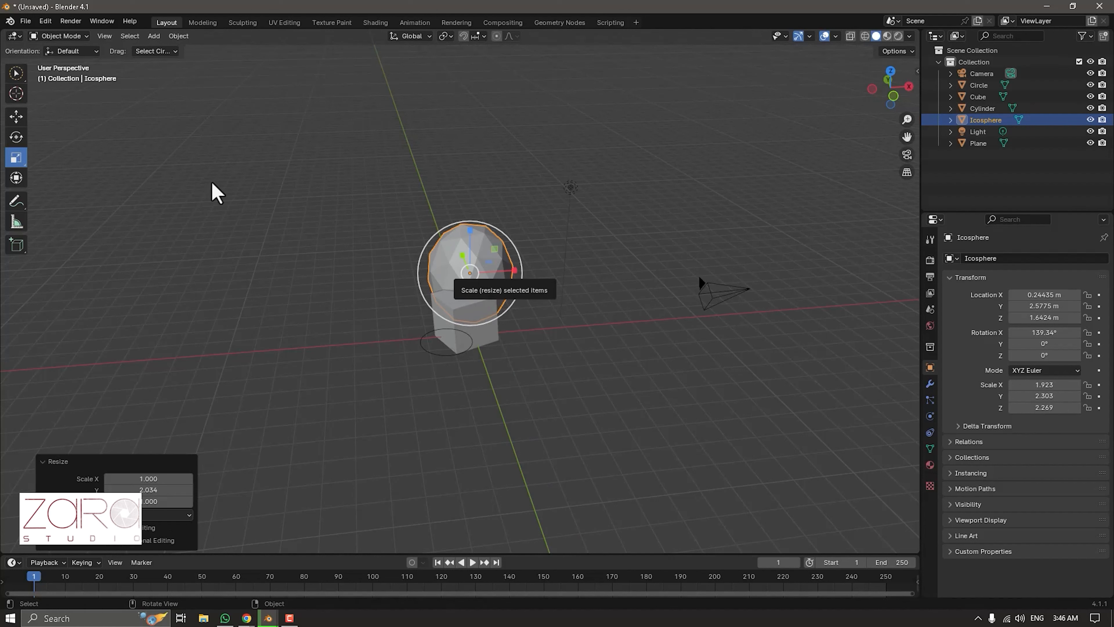
Freely rotate the icosphere with the Rotate tool to about 147° X, 11° Y and 43° Z.
click(16, 117)
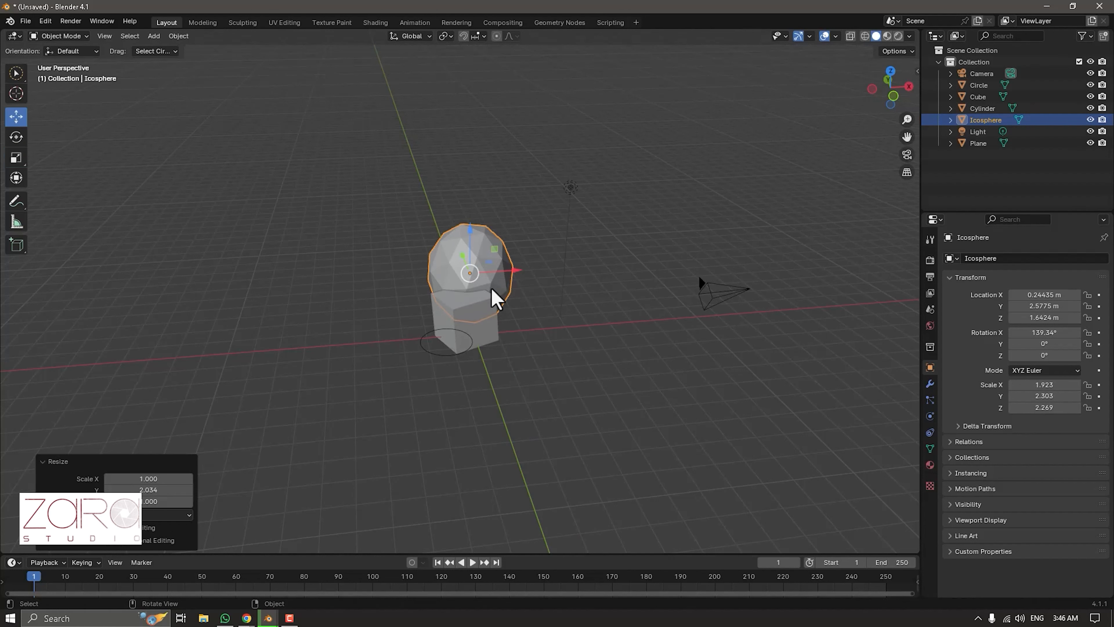
click(16, 137)
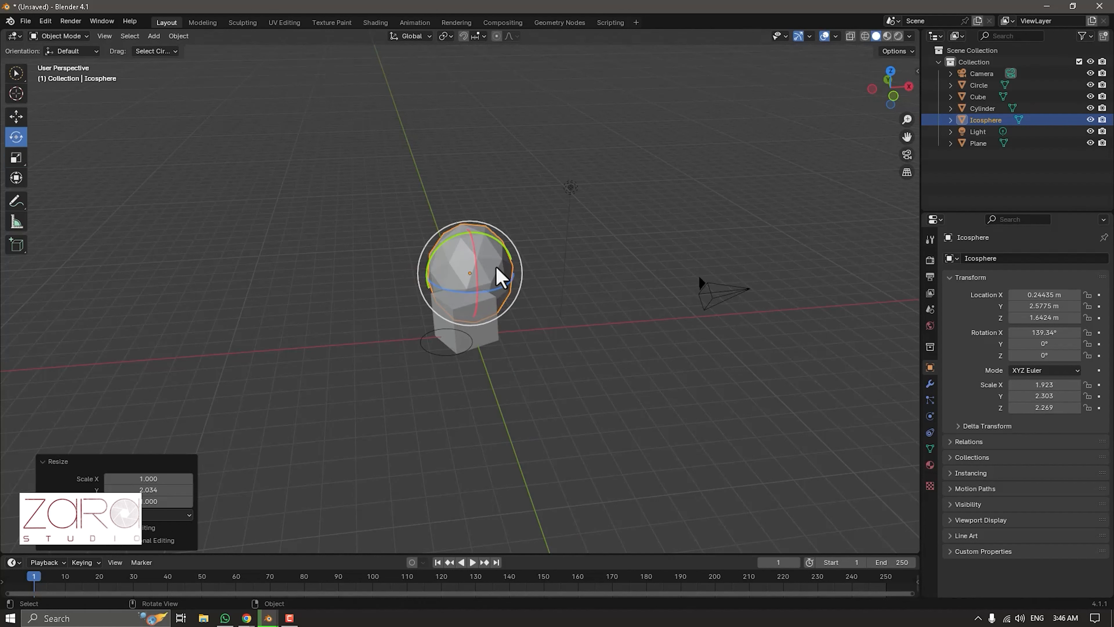
drag(485, 304, 492, 274)
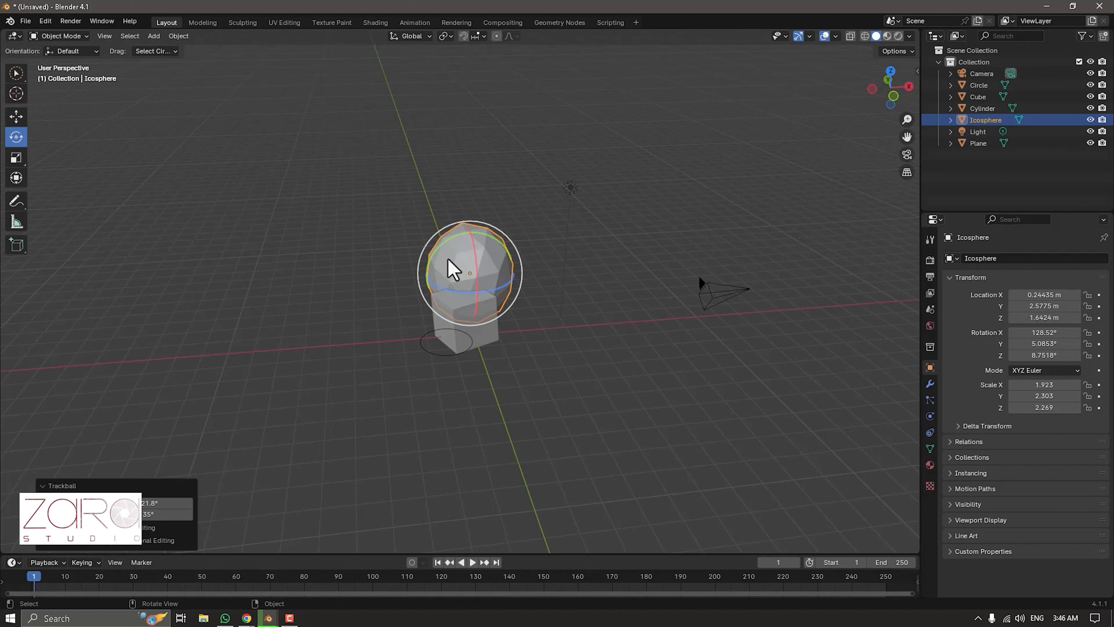
drag(450, 266, 492, 293)
Scale the icosphere uniformly on all axes by a factor of about -3.295.
click(14, 160)
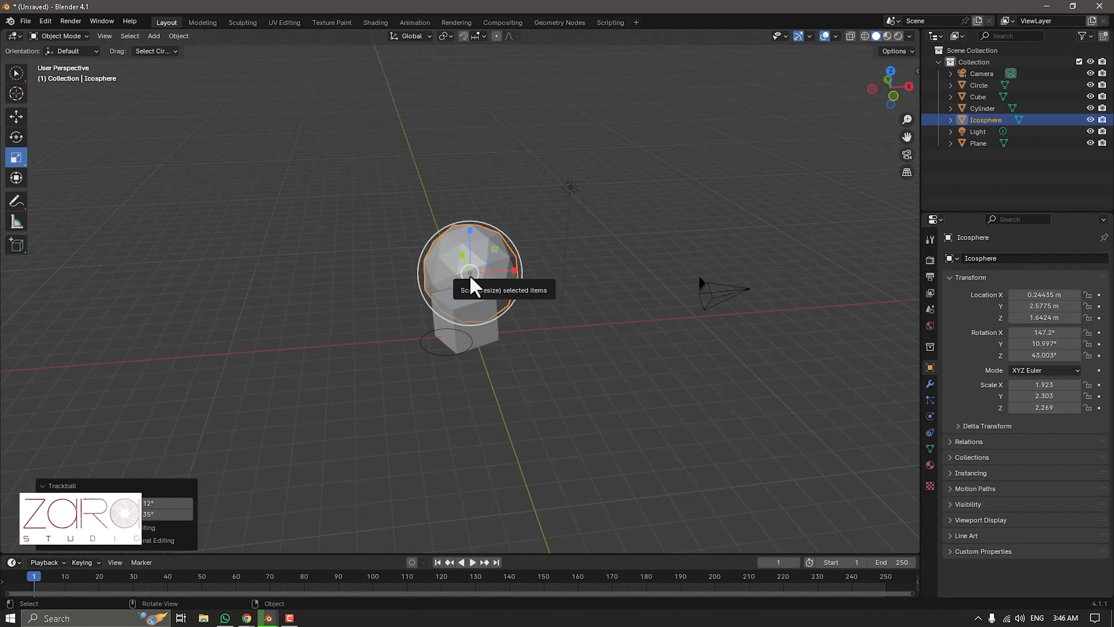
drag(473, 294, 459, 258)
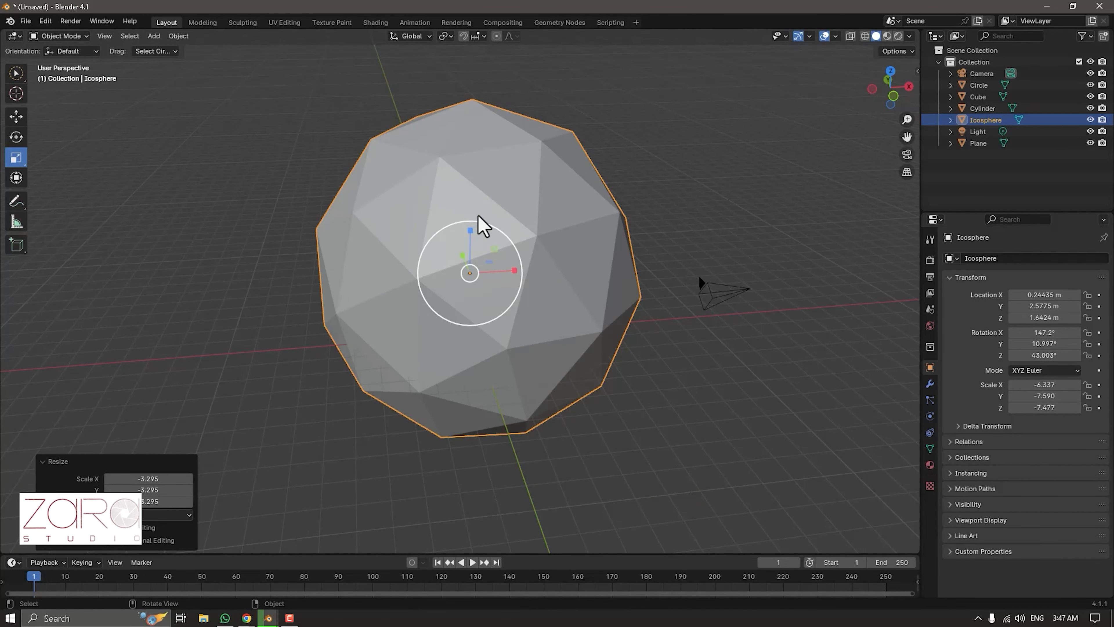
Use the Transform tool to resize the icosphere to a scale of about -4.486 X, -5.019 Y and -4.131 Z.
middle_drag(480, 264, 351, 224)
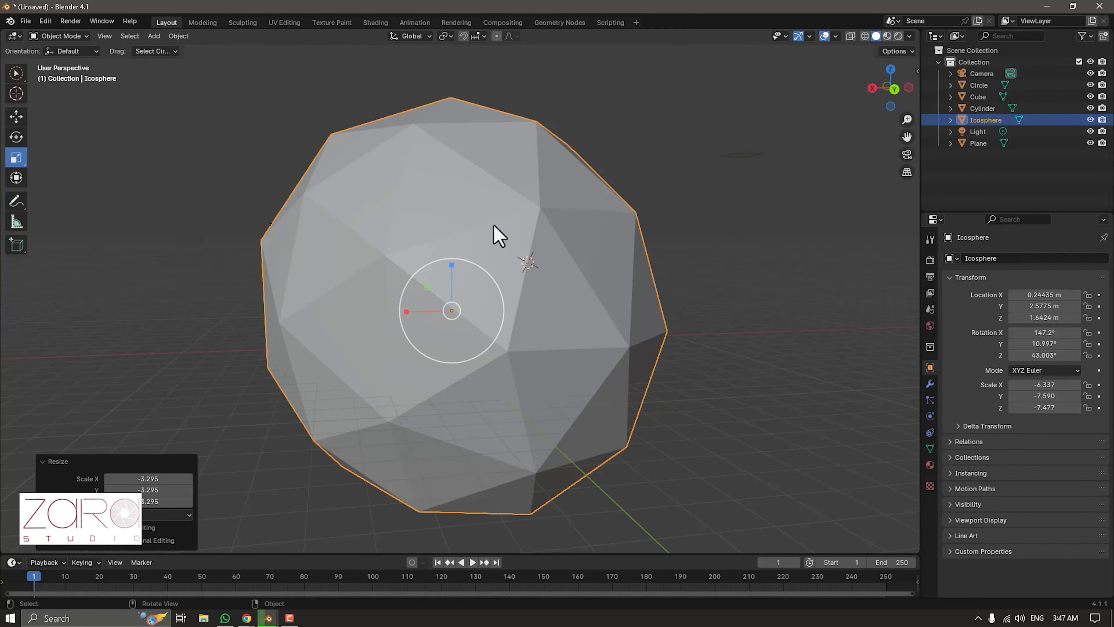
click(16, 178)
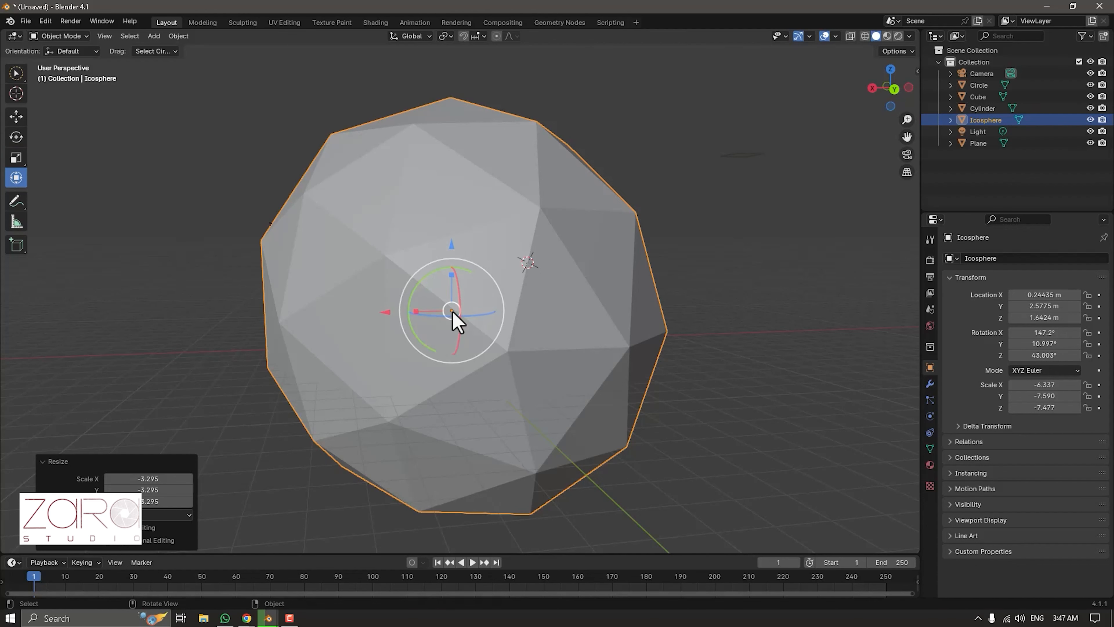
drag(452, 277, 459, 311)
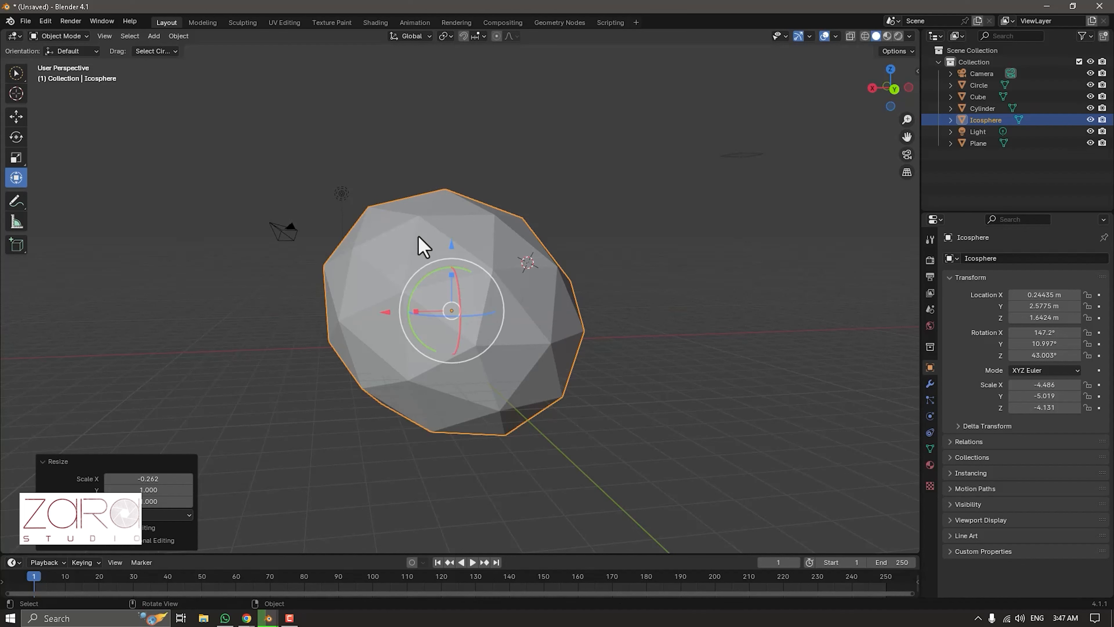
Reselect the icosphere and move it freely with the Transform tool to about X -4.69 m, Y 3.36 m, Z 4.08 m.
key(alt+a)
click(456, 313)
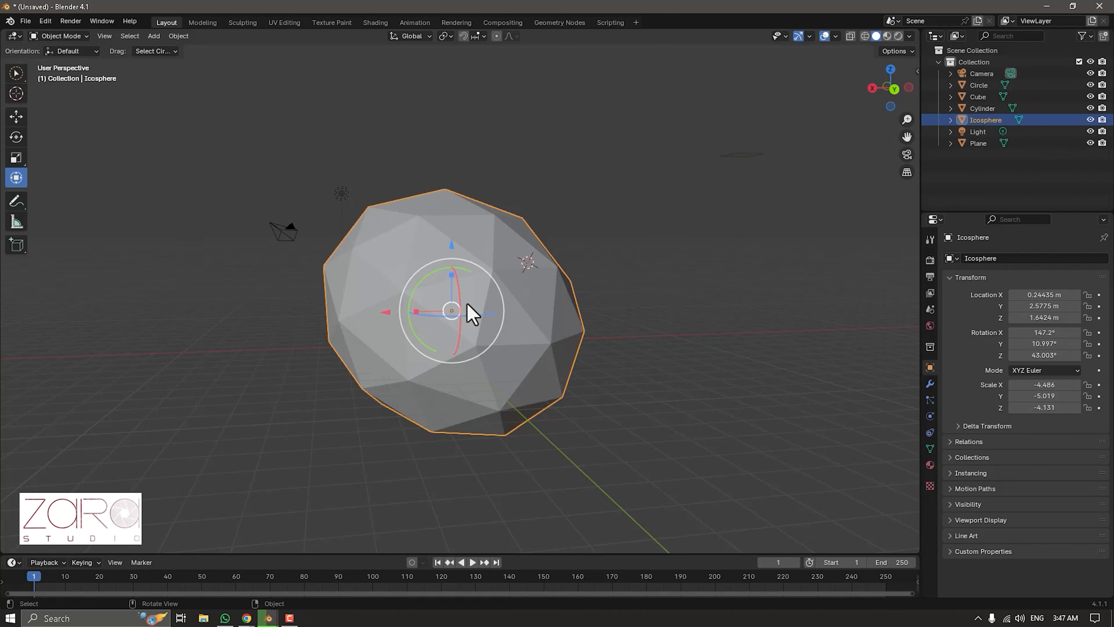
drag(450, 311, 595, 242)
Switch to the Scale tool and back to the Transform tool, and clear the icosphere's selection.
scroll(531, 293, down, 5)
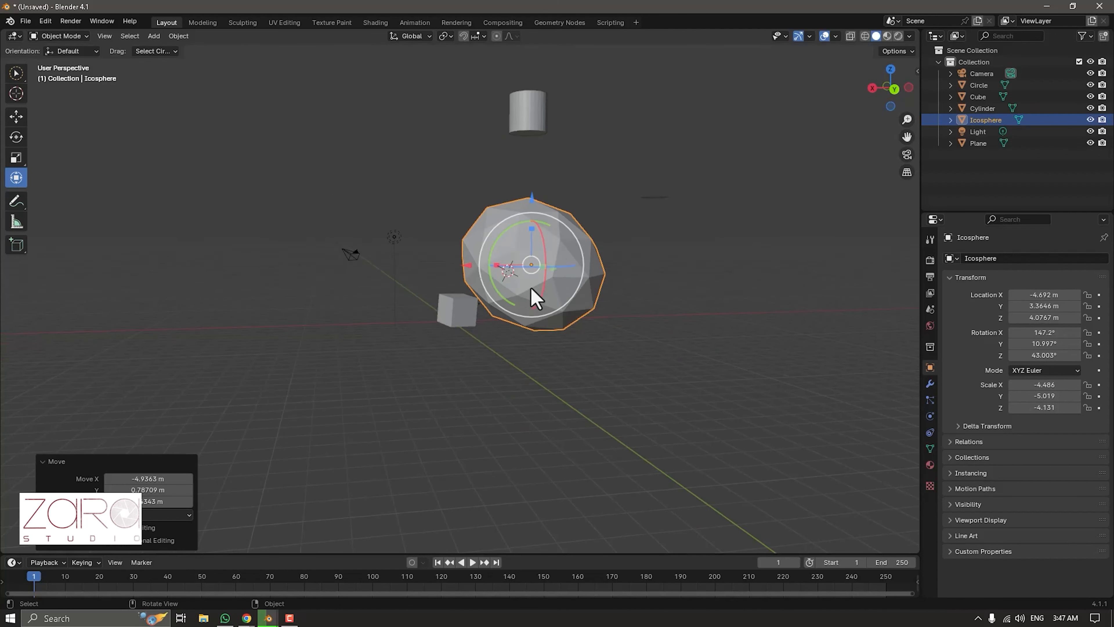
middle_drag(502, 341, 110, 241)
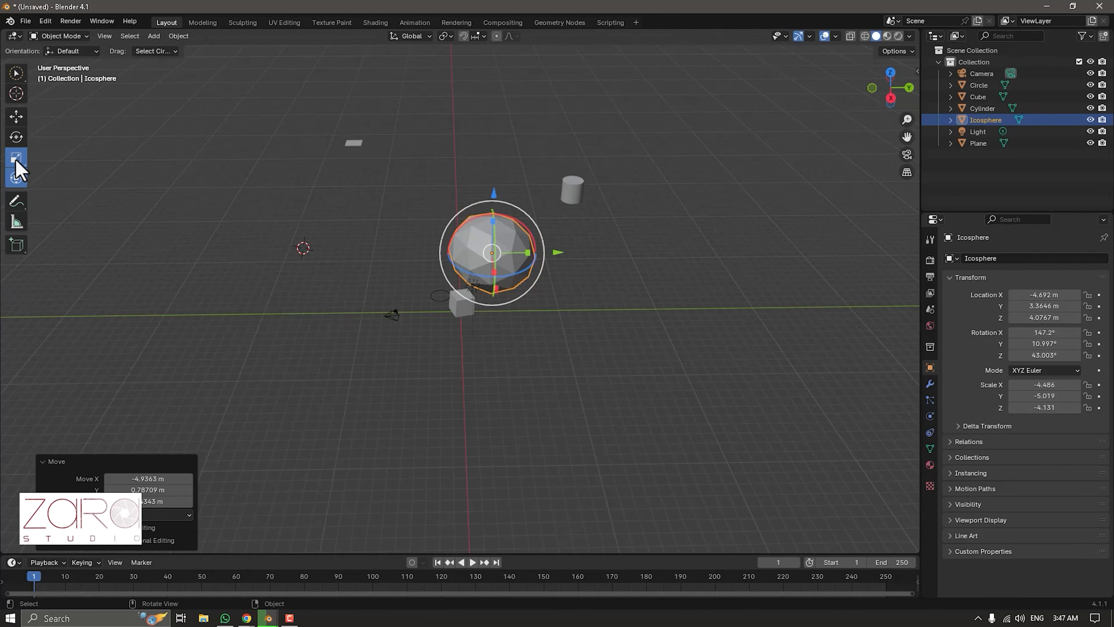
click(16, 157)
click(16, 179)
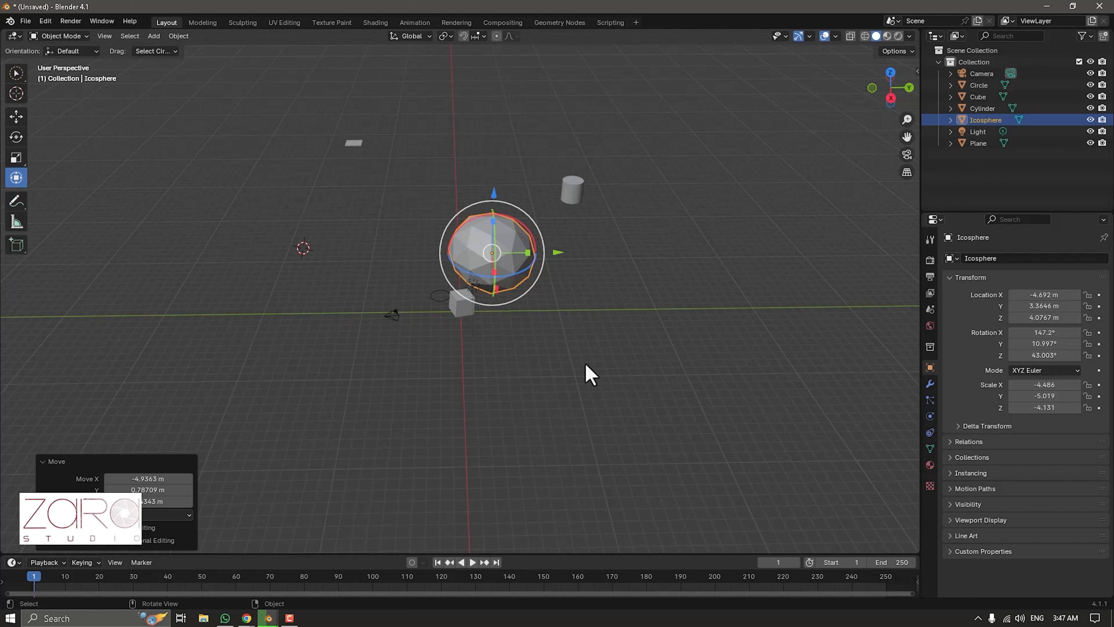
click(510, 339)
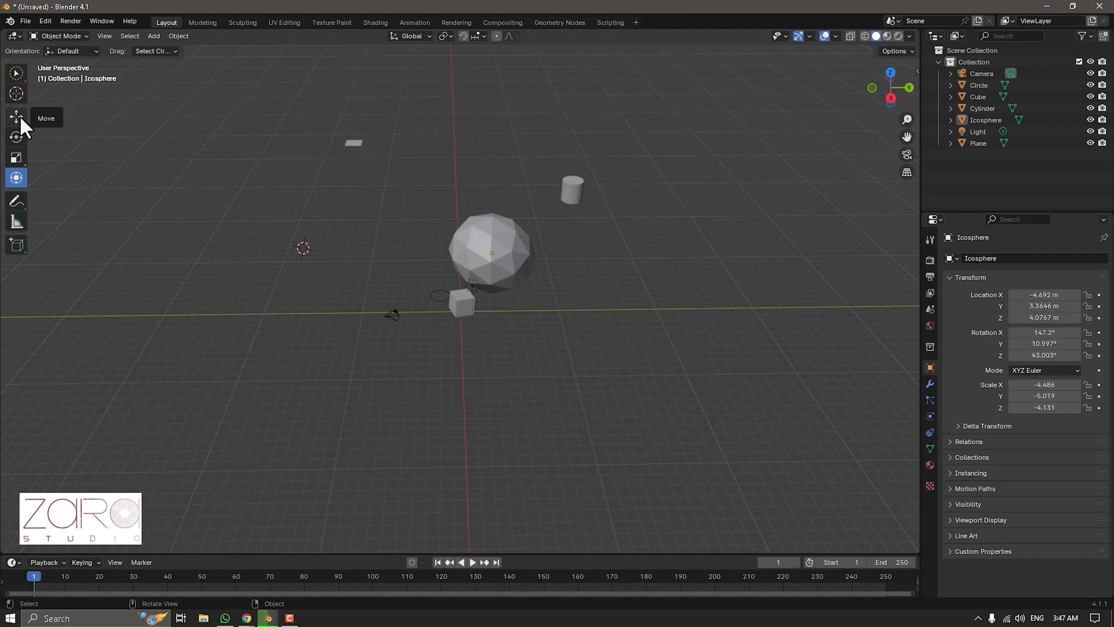
Transform the icosphere to about Y 9.44 m, scale -8.368, -8.153, -6.418 and Z rotation 116.24°, and clear its selection.
click(497, 263)
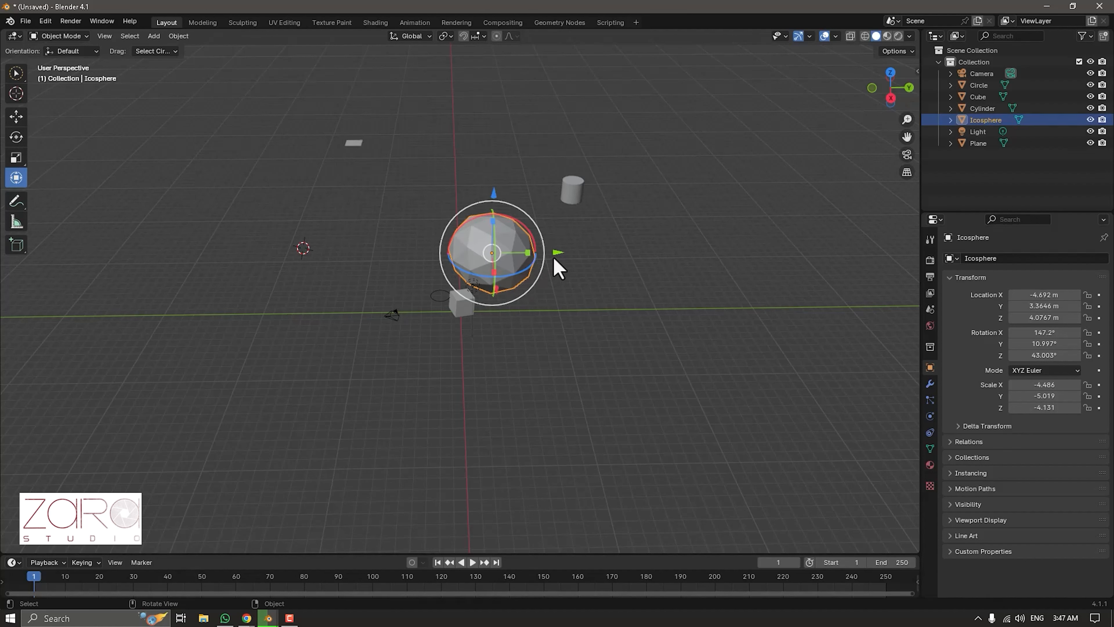
drag(563, 263, 645, 254)
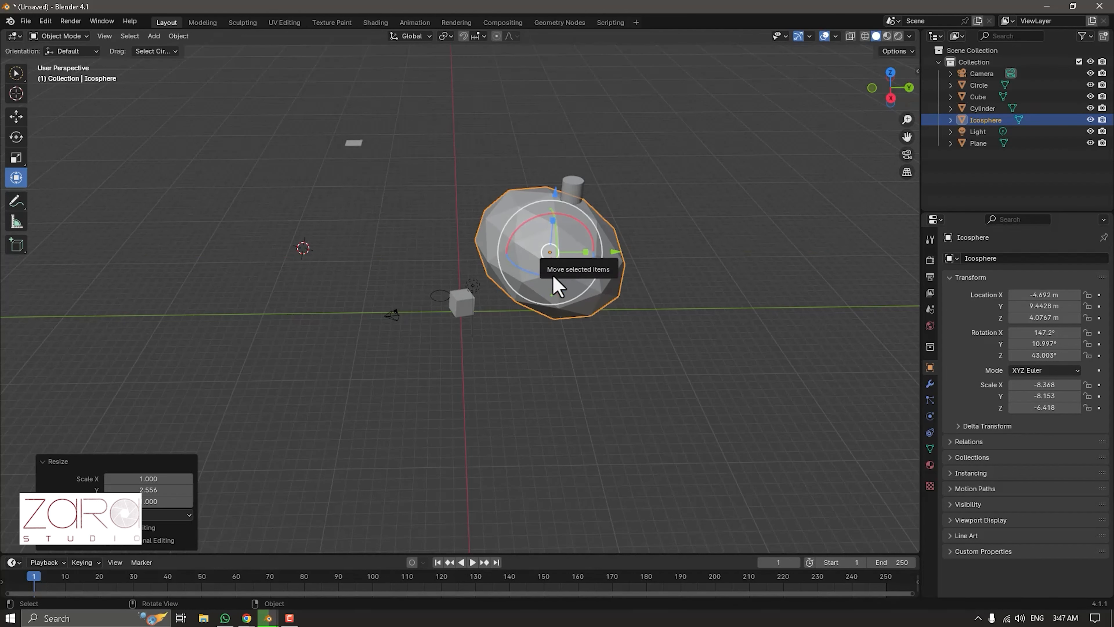
drag(548, 277, 602, 266)
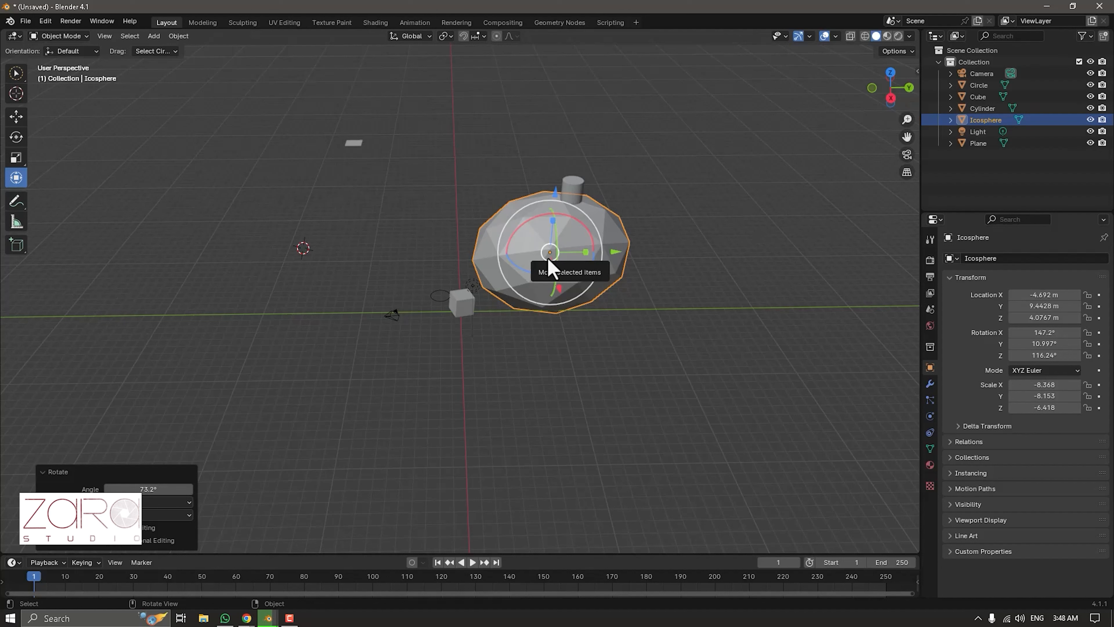
click(289, 242)
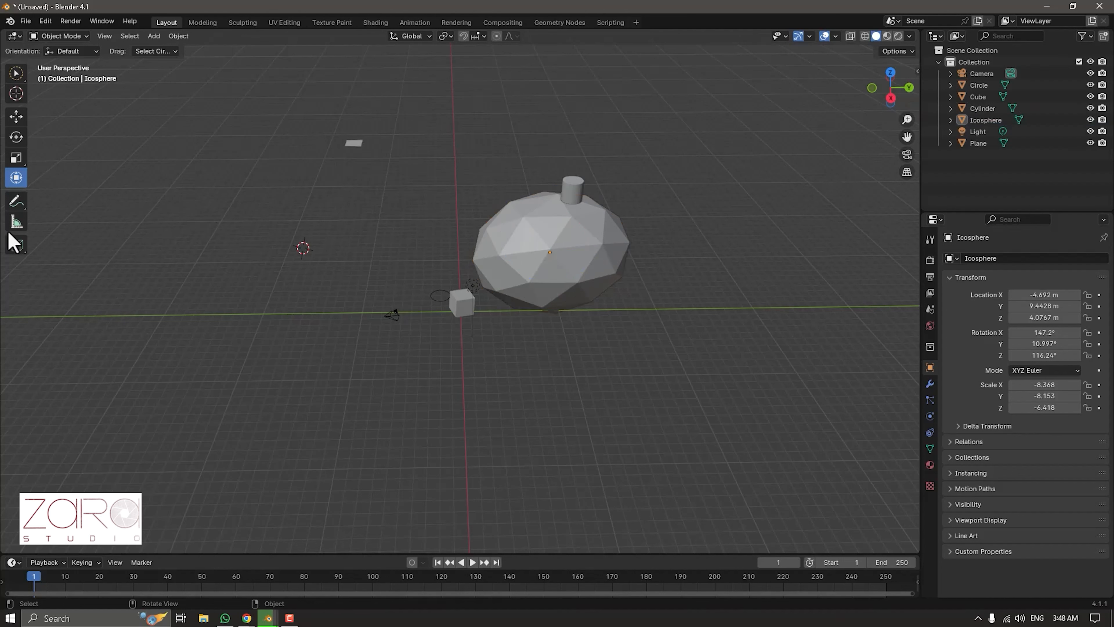
Handwrite "Make a Mug" across the upper part of the scene with the freehand Annotate tool.
click(15, 202)
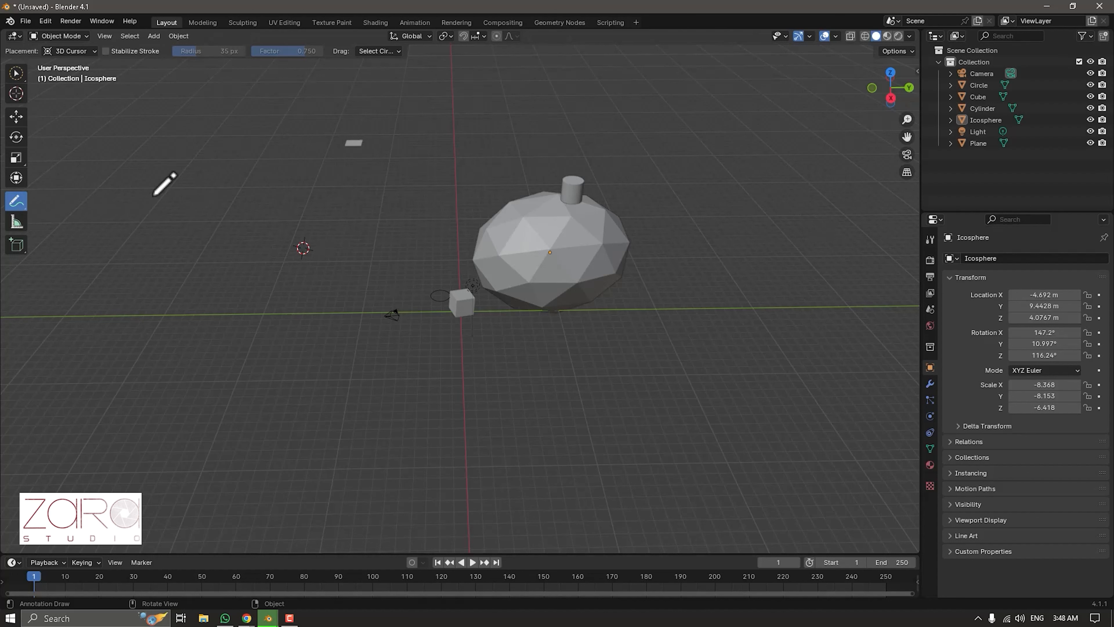
mouse_move(126, 237)
mouse_down()
mouse_move(115, 177)
mouse_move(160, 210)
mouse_move(197, 220)
mouse_move(208, 202)
mouse_move(274, 192)
mouse_move(293, 214)
mouse_move(304, 171)
mouse_move(325, 189)
mouse_move(365, 170)
mouse_move(389, 174)
mouse_up()
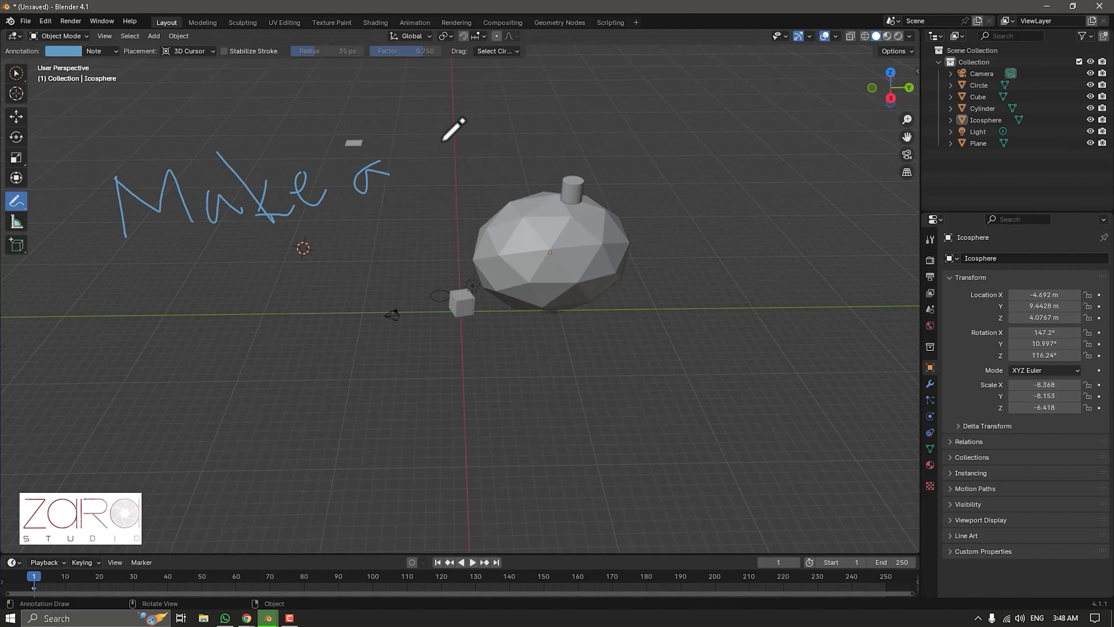
mouse_move(439, 115)
mouse_down()
mouse_move(472, 187)
mouse_move(441, 115)
mouse_move(524, 158)
mouse_up()
mouse_move(527, 114)
mouse_down()
mouse_move(559, 142)
mouse_move(577, 141)
mouse_up()
mouse_move(579, 97)
mouse_down()
mouse_move(599, 165)
mouse_move(590, 152)
mouse_up()
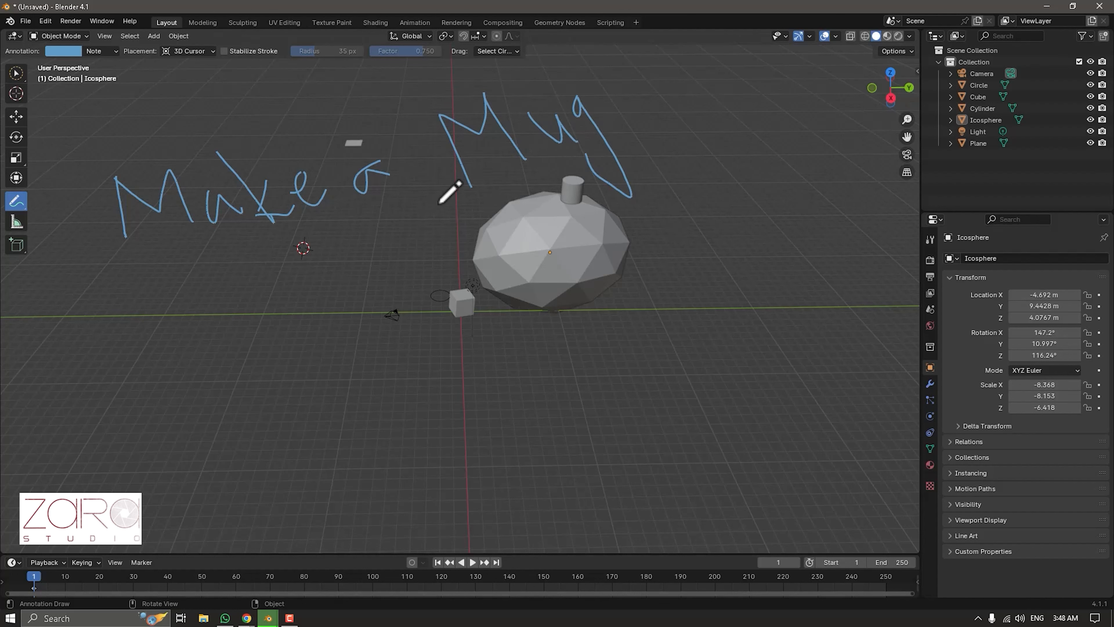
Switch to the Scale Cage tool and select the icosphere to view its cage, and clear the selection.
click(20, 207)
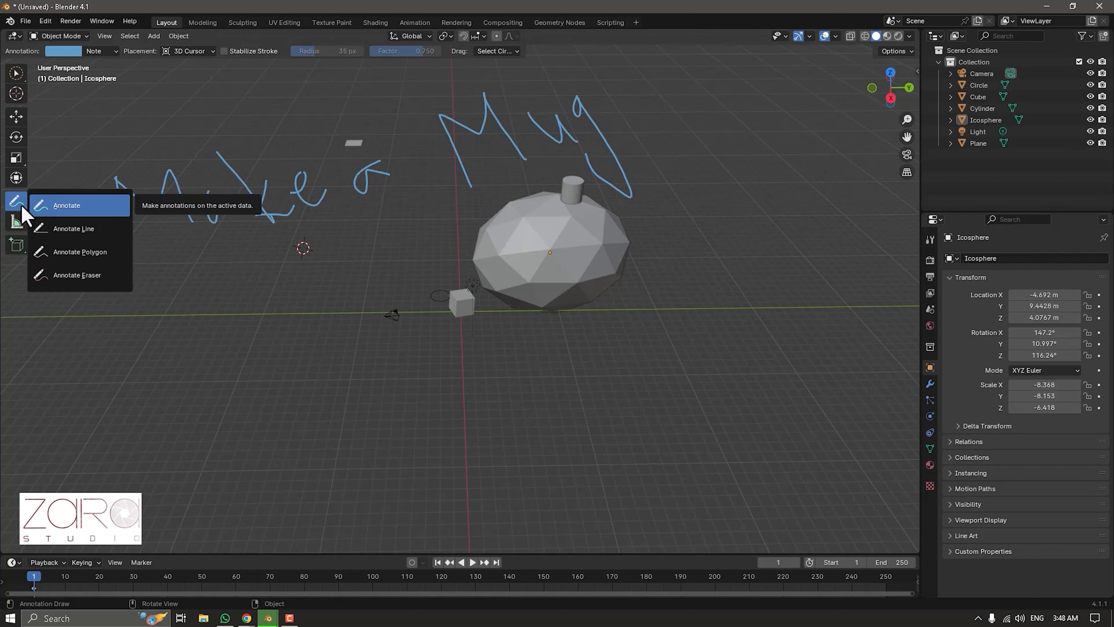
click(21, 84)
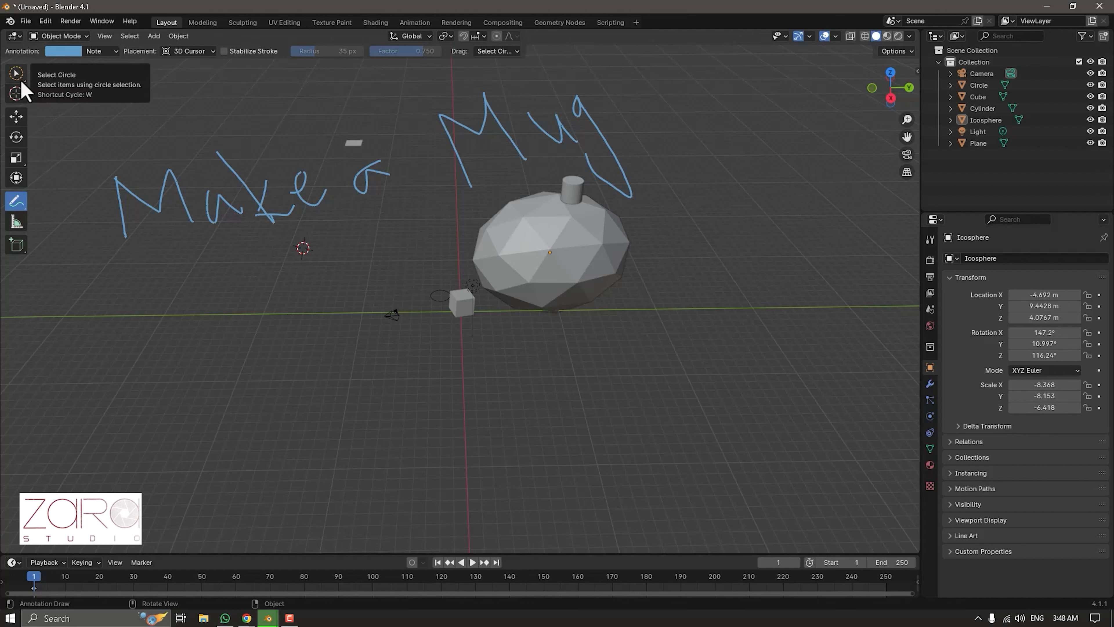
click(23, 160)
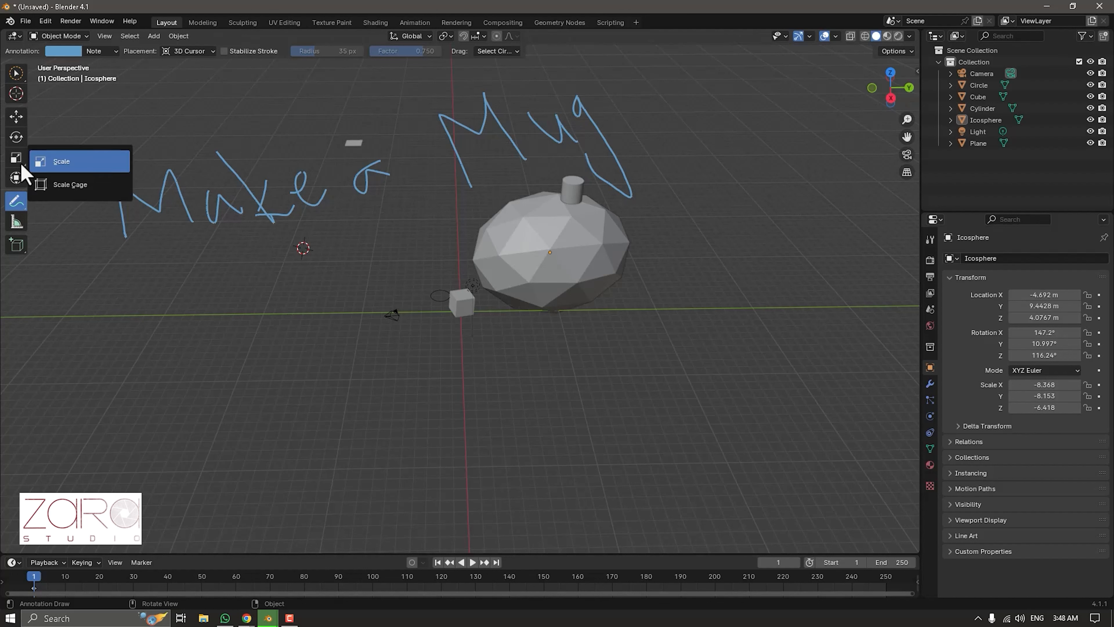
click(61, 184)
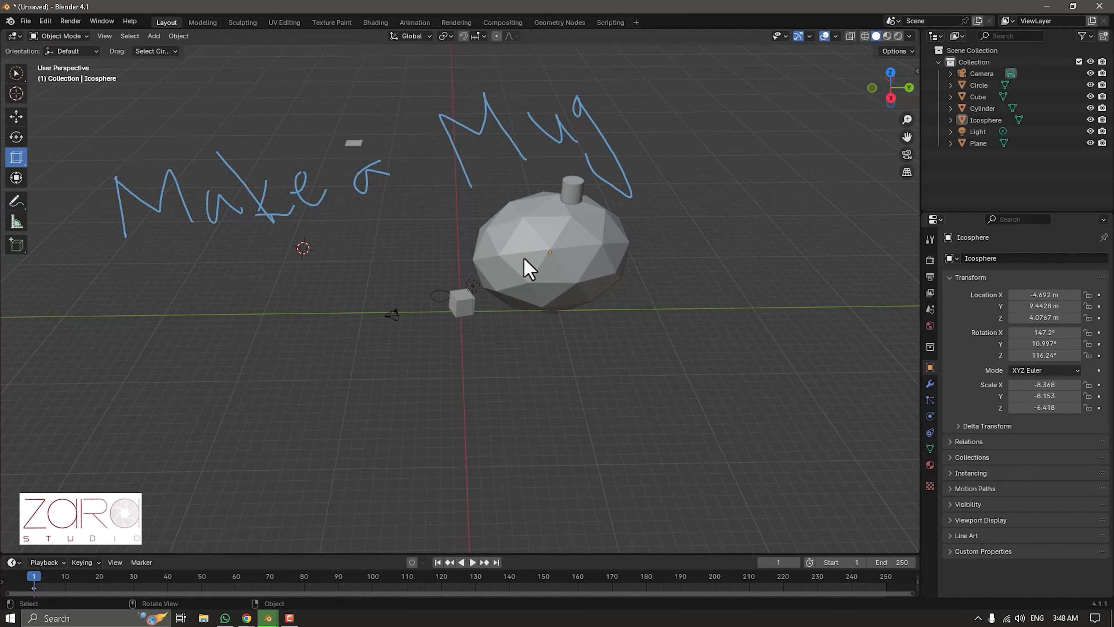
click(574, 288)
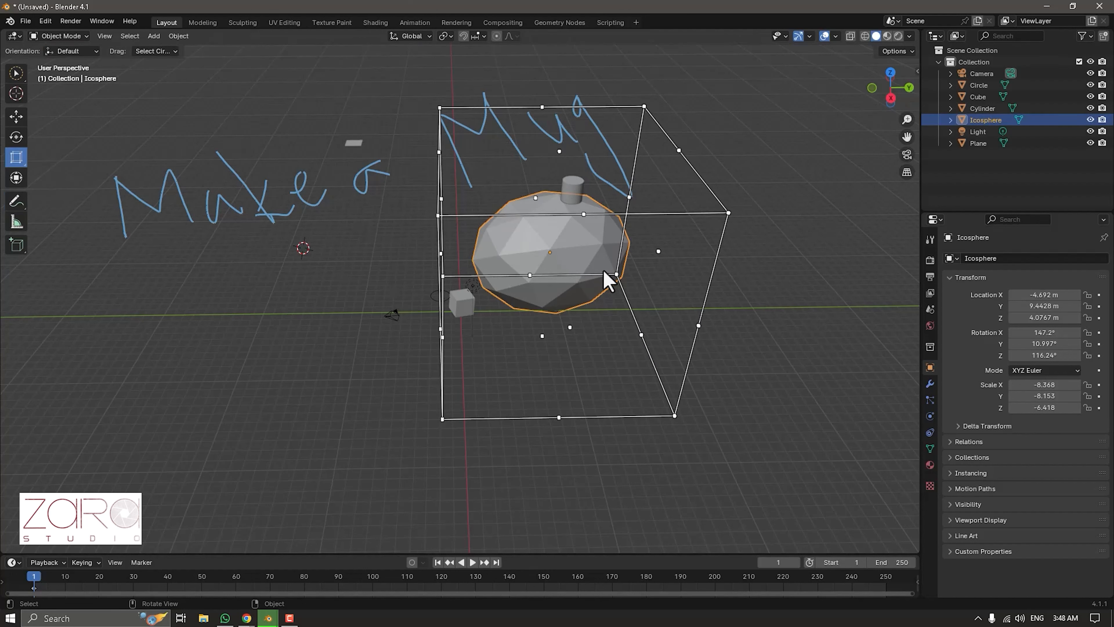
click(524, 340)
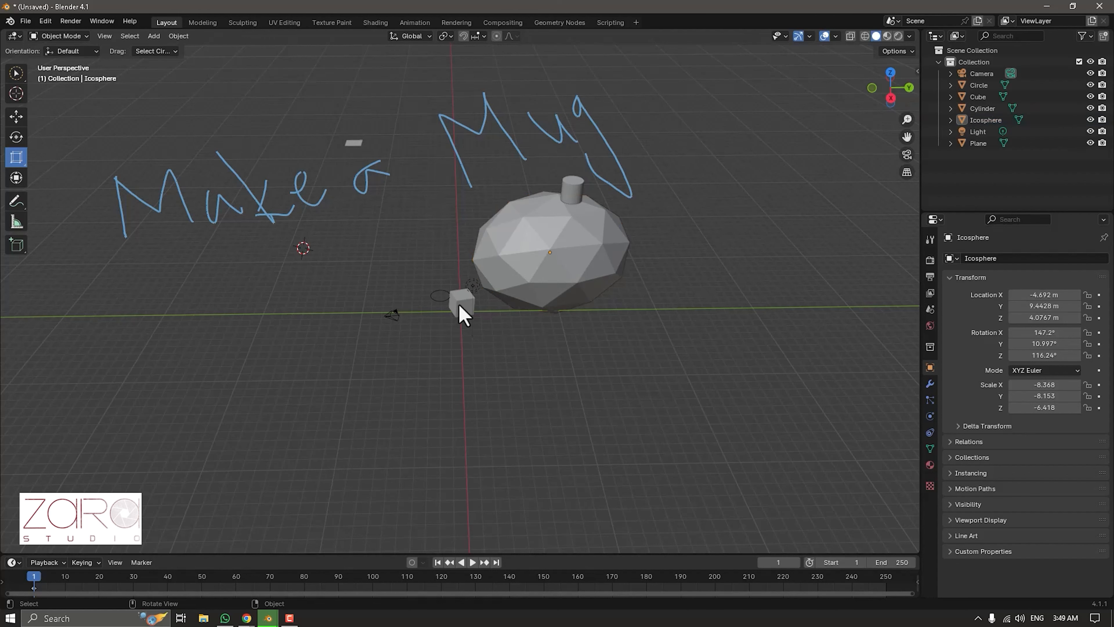
Scale the cube uniformly to about 1.390 with its scale cage, and enlarge it by a factor of about 2.052 on Y and Z.
click(460, 304)
scroll(461, 321, up, 5)
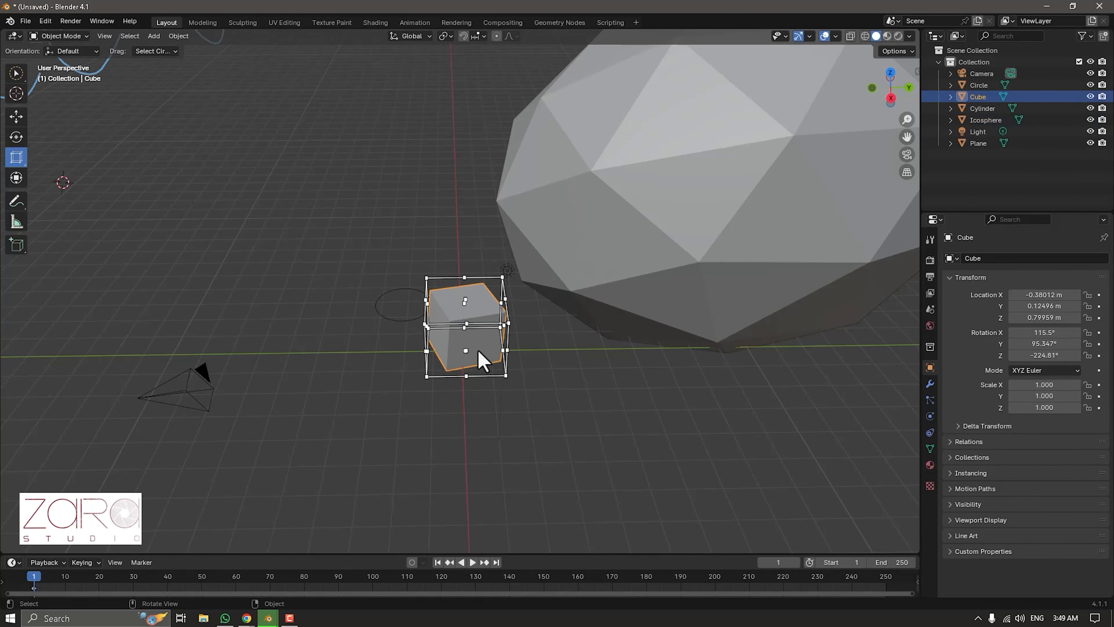
scroll(480, 356, up, 4)
middle_drag(576, 357, 560, 338)
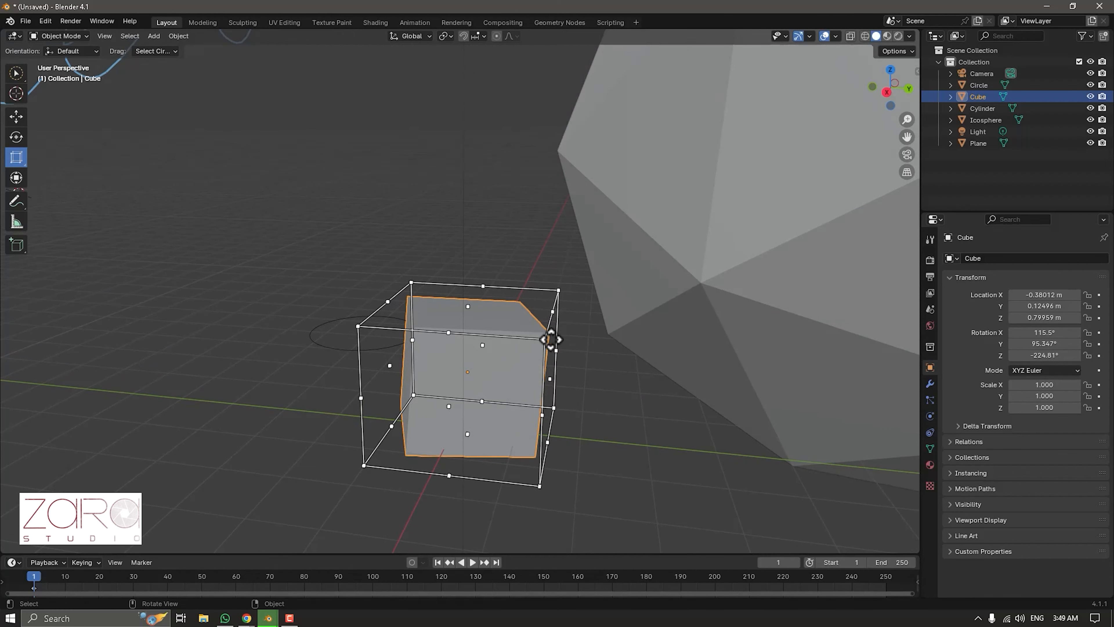
mouse_move(552, 336)
middle_down()
mouse_move(587, 349)
mouse_move(577, 374)
mouse_move(545, 329)
middle_up()
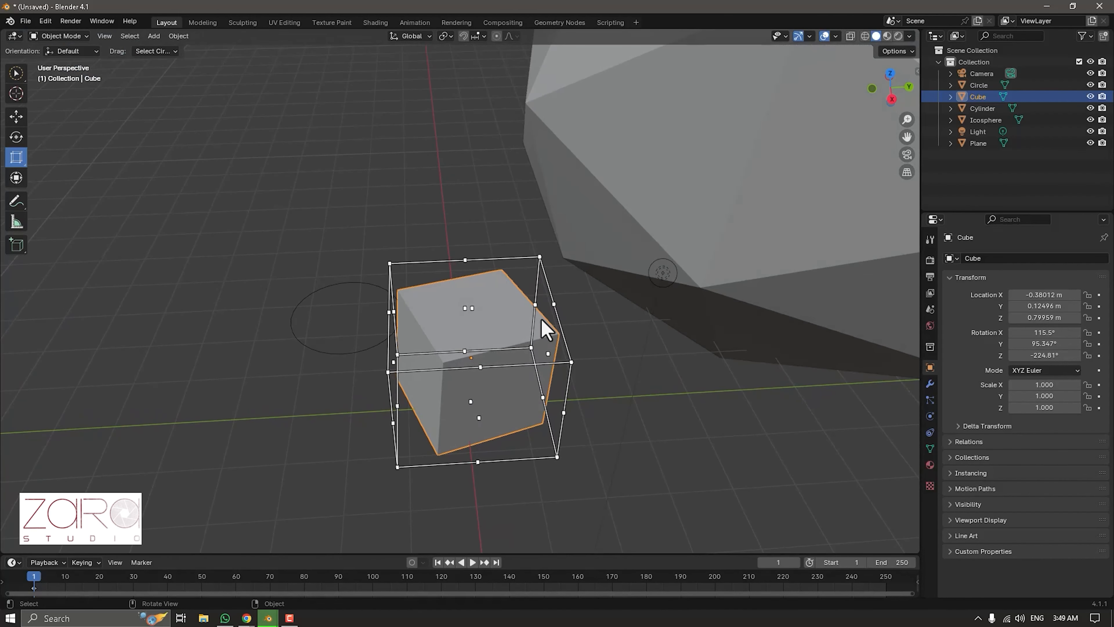
key(alt+a)
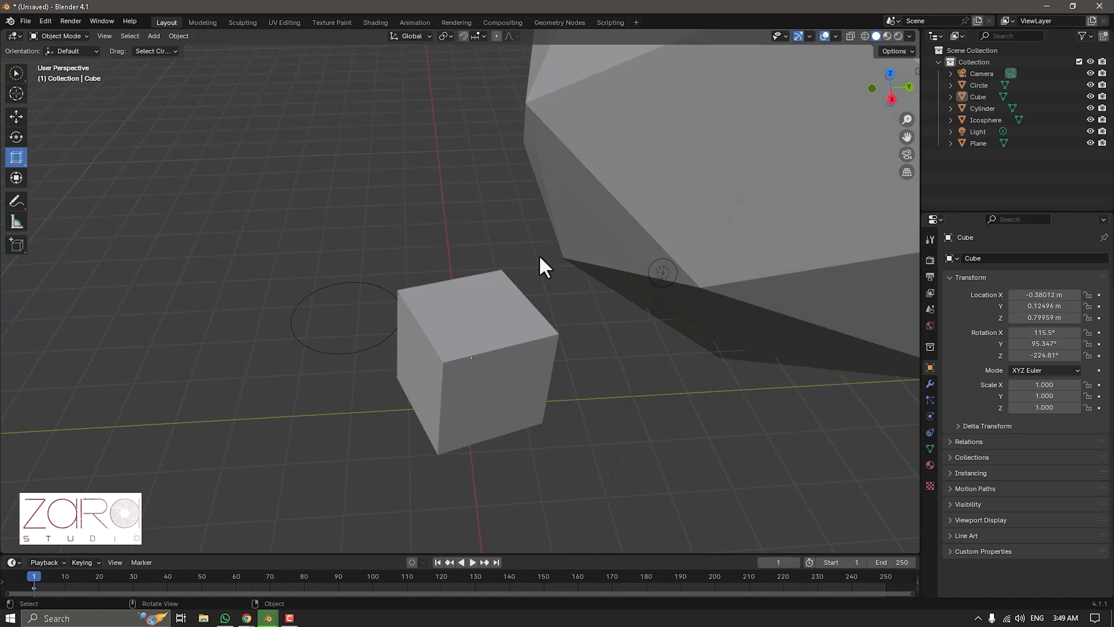
click(492, 307)
drag(540, 256, 592, 149)
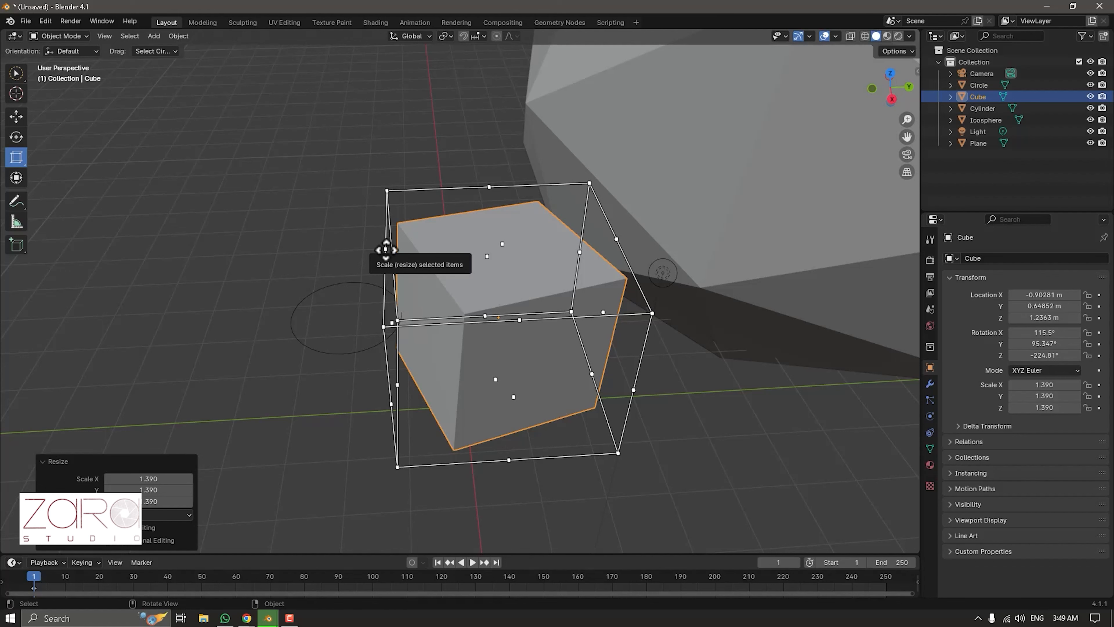
drag(385, 250, 126, 202)
scroll(526, 294, down, 5)
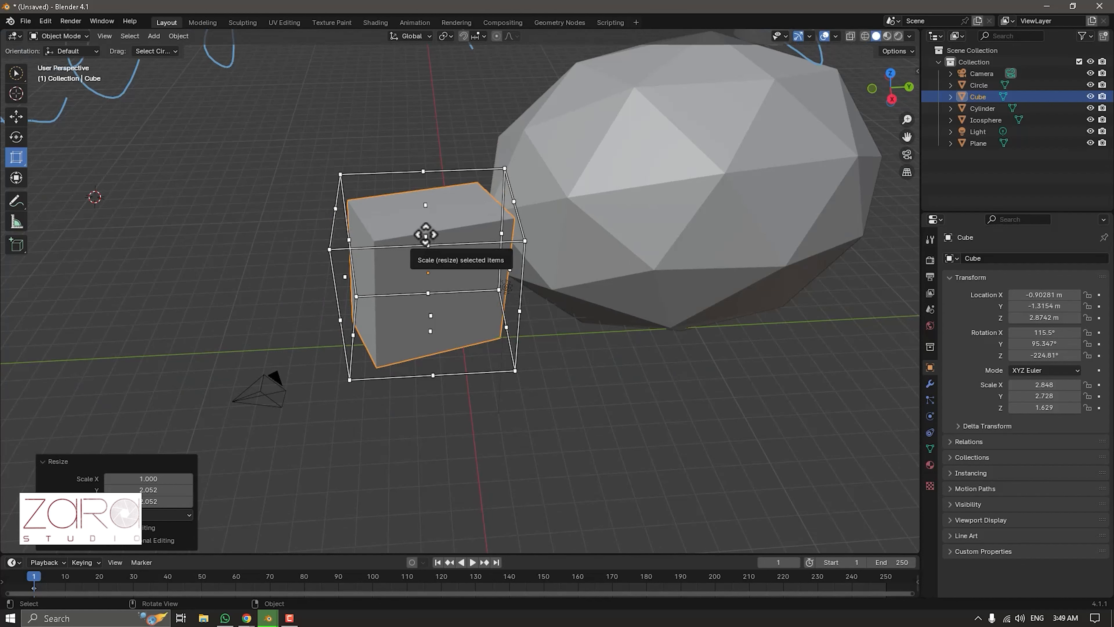
Flatten the cube along X by a factor of about 0.182 and stretch it along Y by about 3.630 with its scale cage.
drag(425, 233, 443, 286)
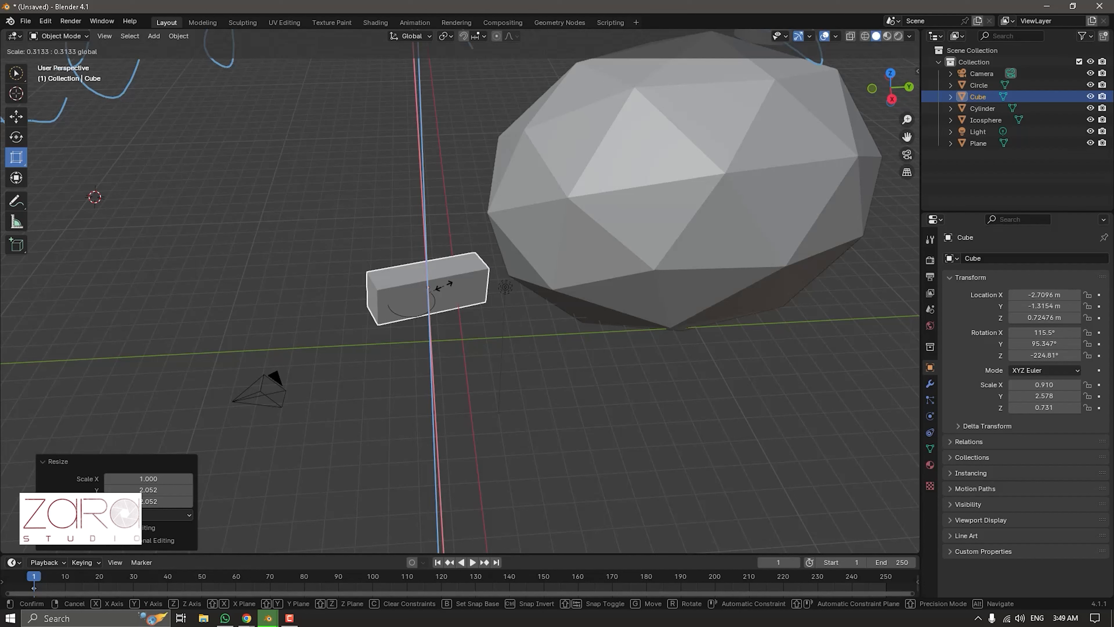
key(x)
mouse_move(443, 285)
mouse_down()
mouse_move(450, 316)
mouse_move(438, 184)
mouse_move(438, 292)
mouse_up()
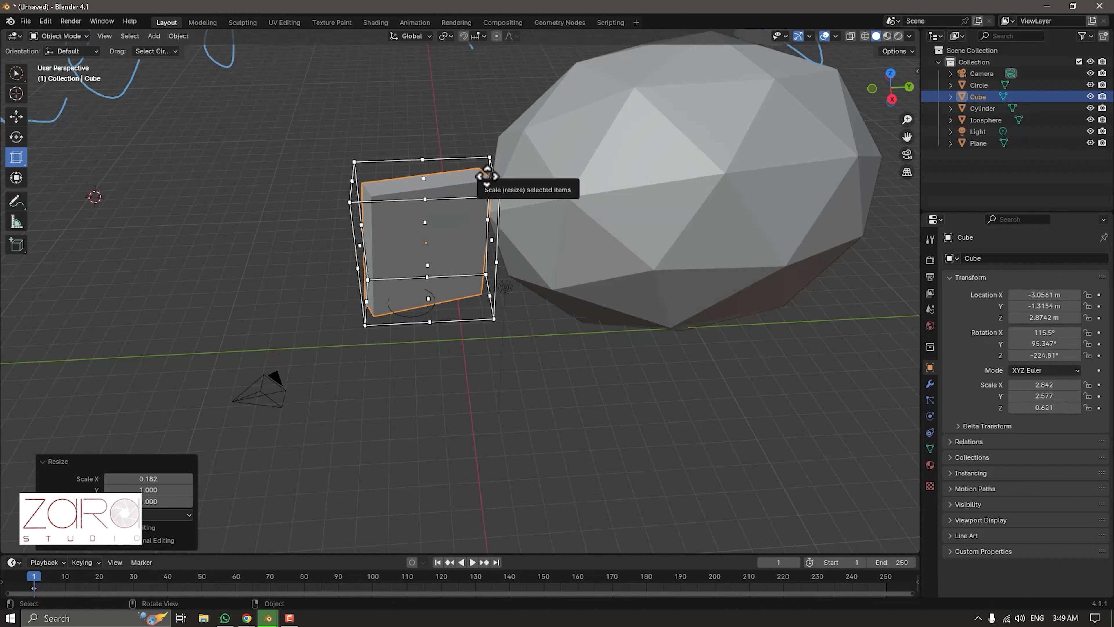
drag(493, 176, 658, 195)
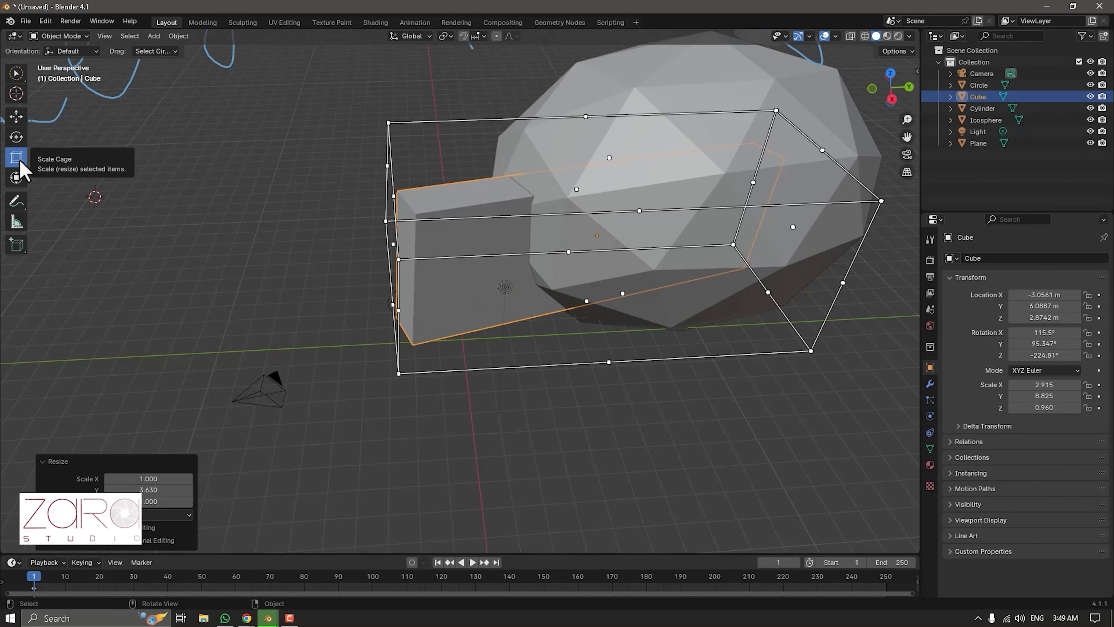
Restore the standard Scale tool, and outline a large four-sided shape in front of the objects with the Annotate Line tool.
drag(20, 163, 49, 162)
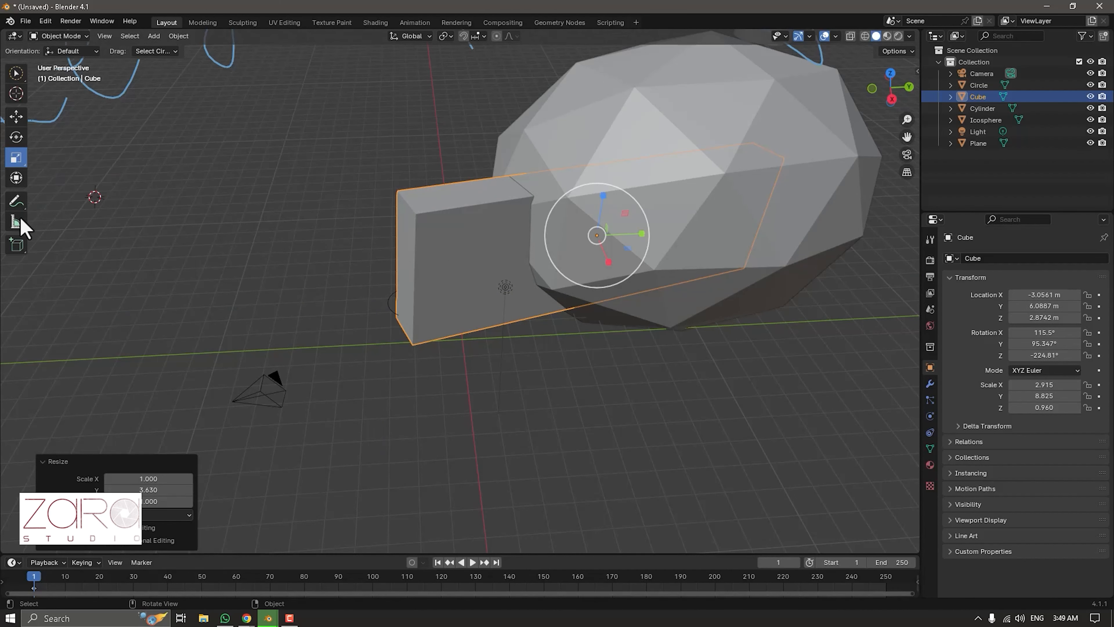
drag(17, 203, 70, 239)
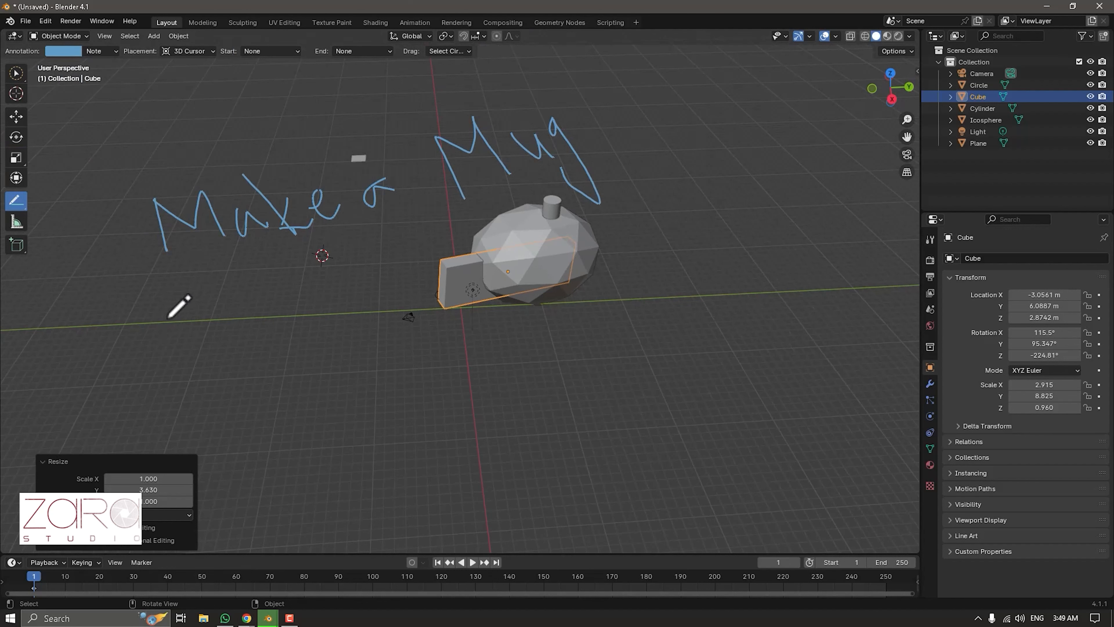
click(19, 208)
click(16, 207)
mouse_move(109, 340)
mouse_down()
mouse_move(579, 311)
mouse_move(589, 495)
mouse_move(87, 493)
mouse_move(108, 340)
mouse_up()
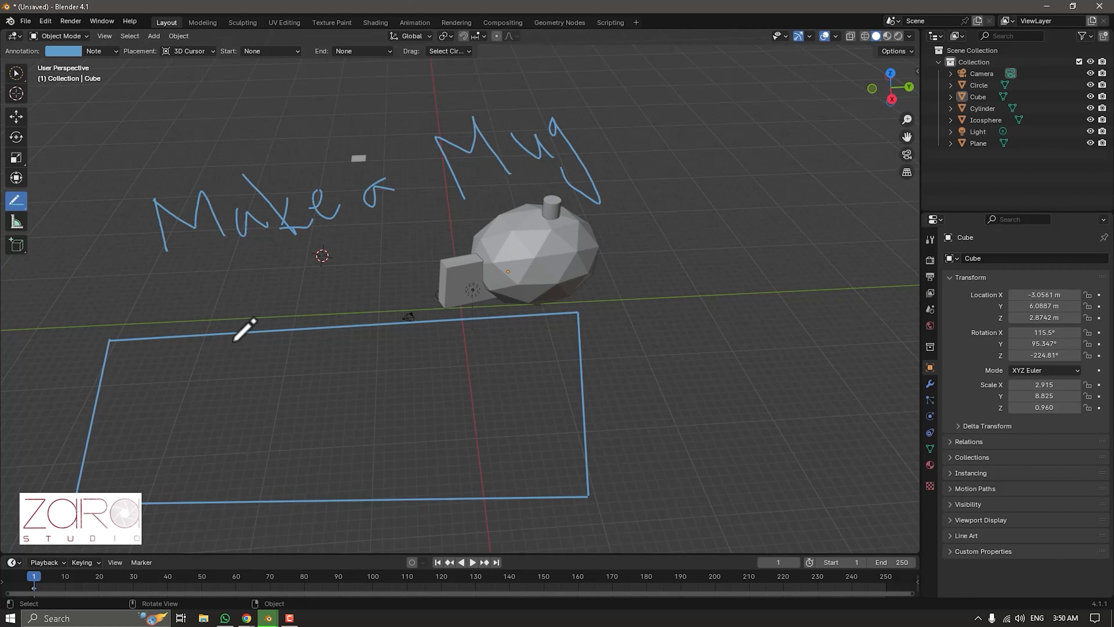
Divide the annotated outline into eight cells with three upright lines and one line across its middle.
drag(230, 334, 225, 499)
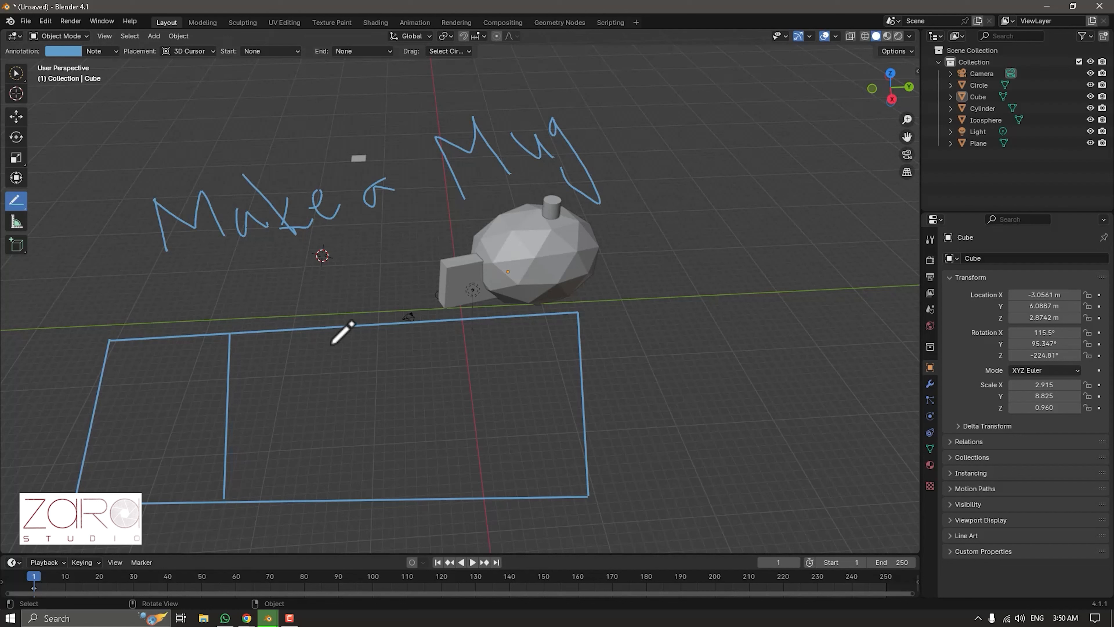
drag(372, 324, 370, 497)
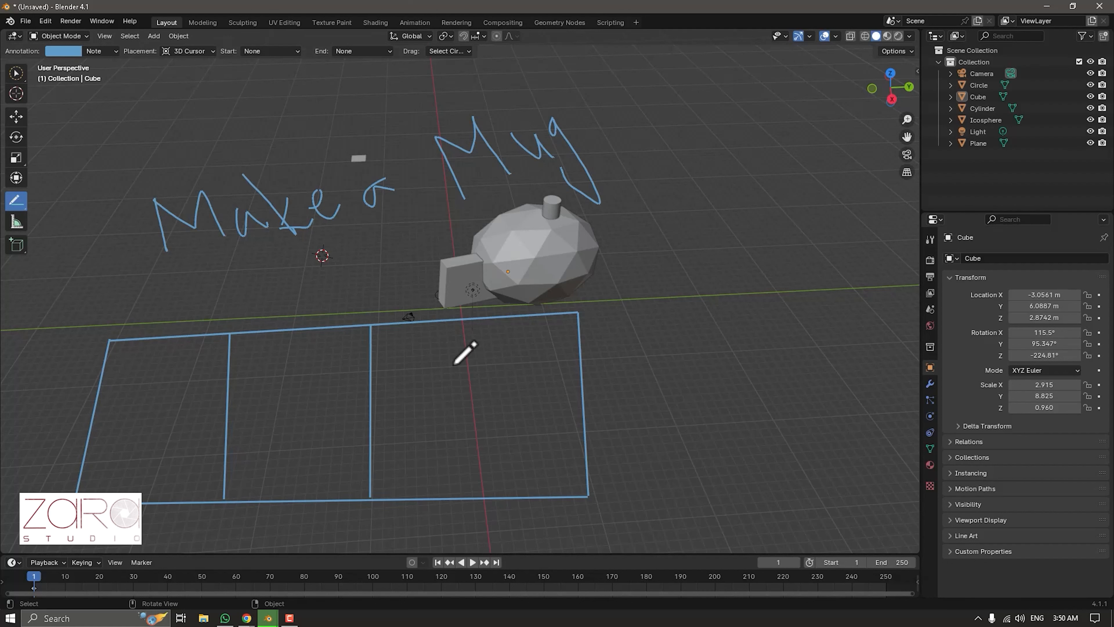
drag(488, 318, 492, 499)
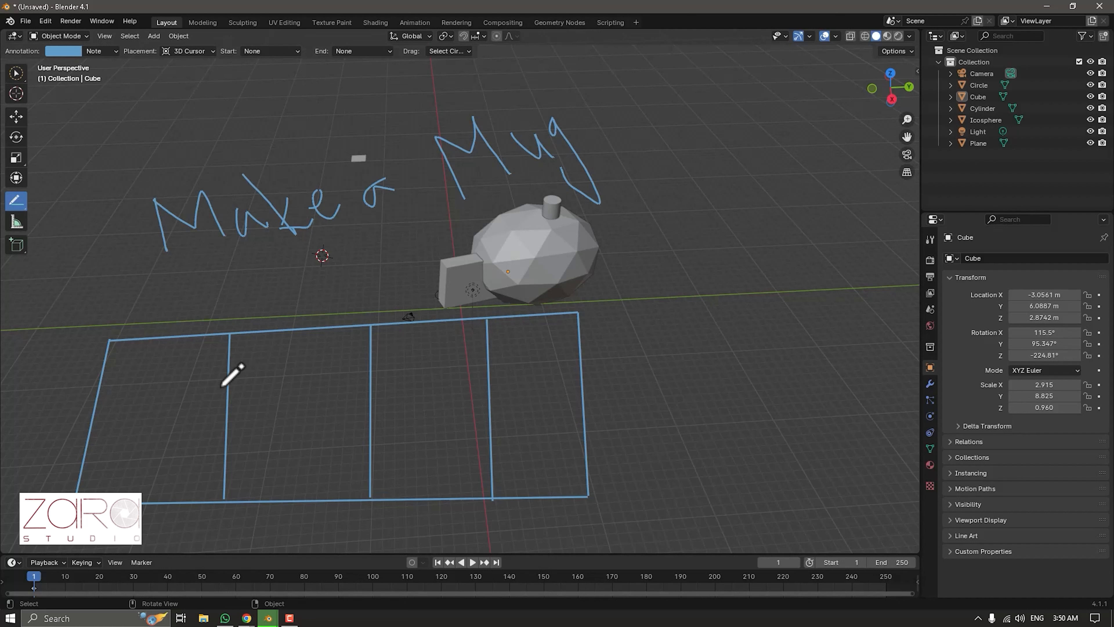
drag(96, 412, 583, 400)
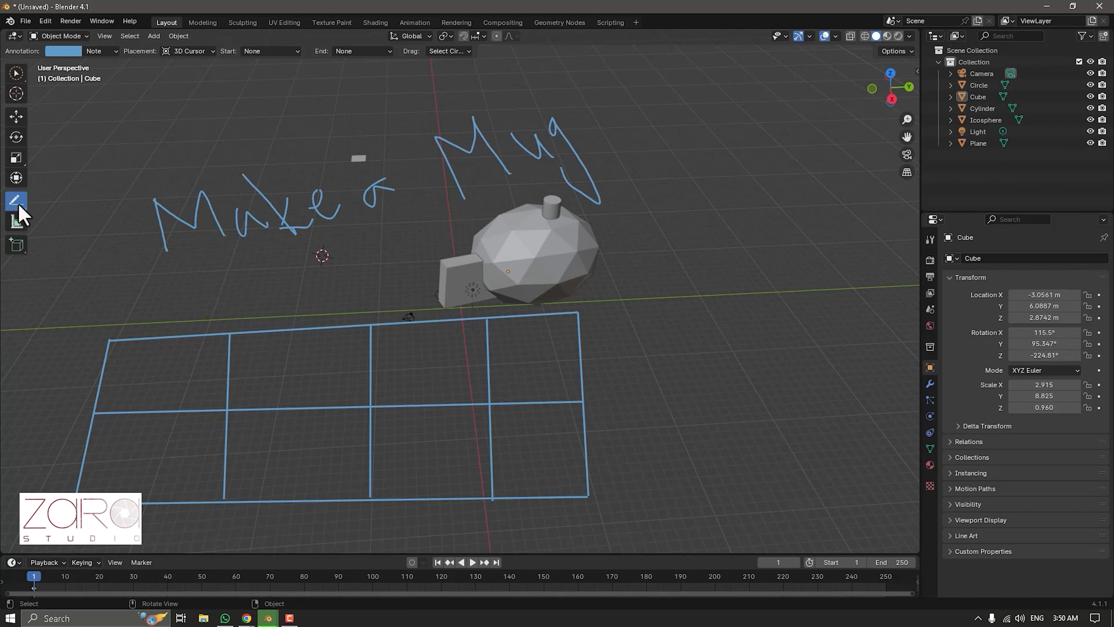
Draw a connected zigzag of straight segments beside the icosphere with the Annotate Polygon tool, crossing back over itself.
mouse_move(20, 211)
mouse_down()
mouse_move(61, 257)
mouse_move(73, 253)
mouse_up()
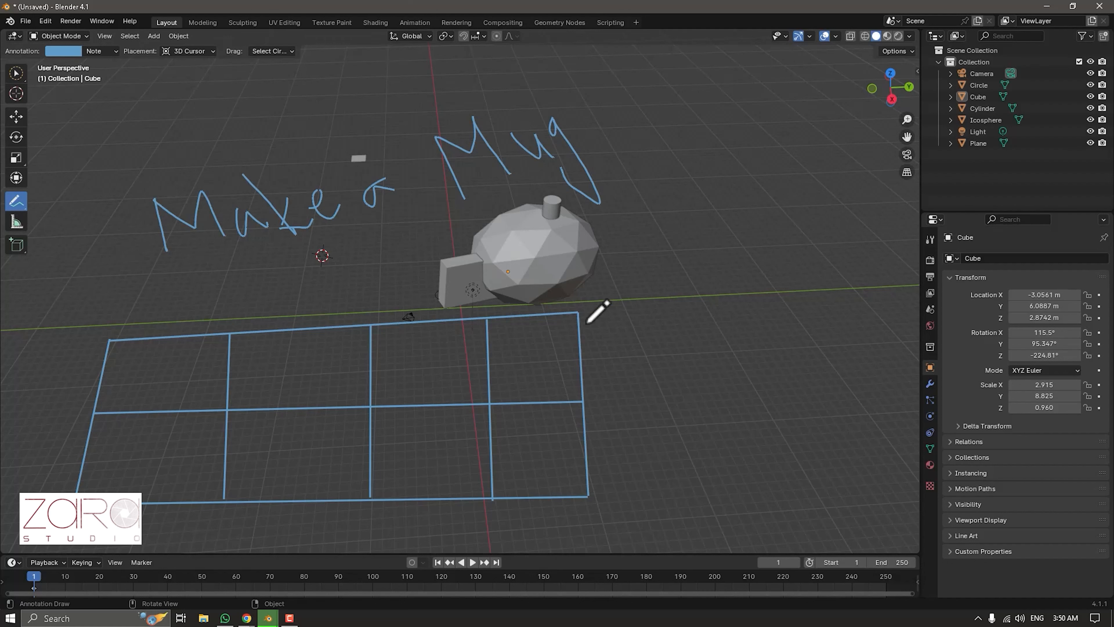
click(608, 299)
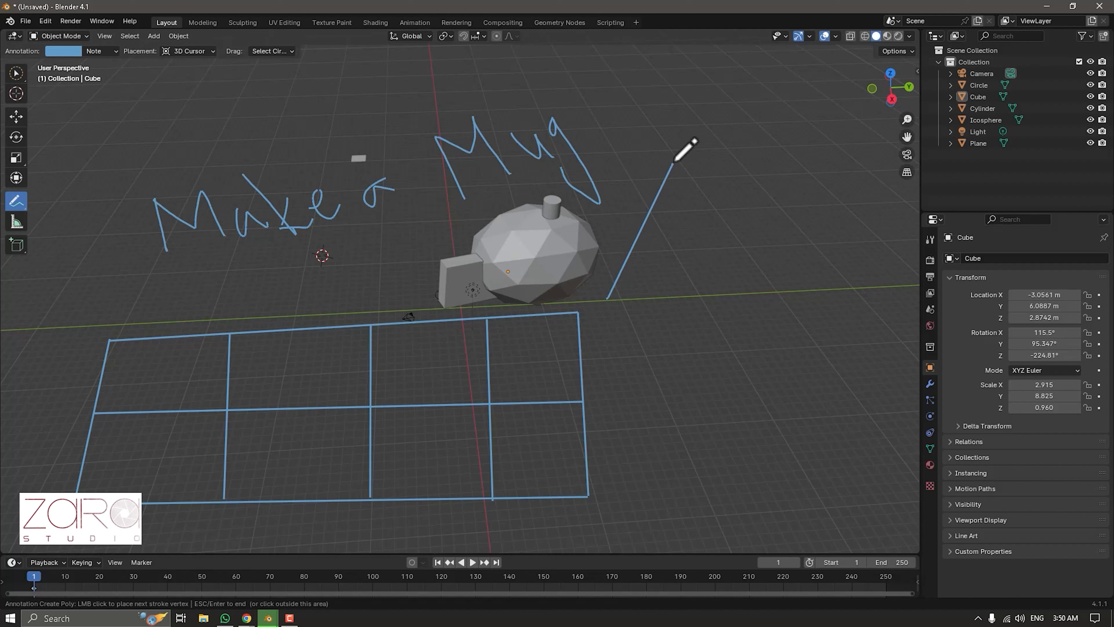
click(677, 151)
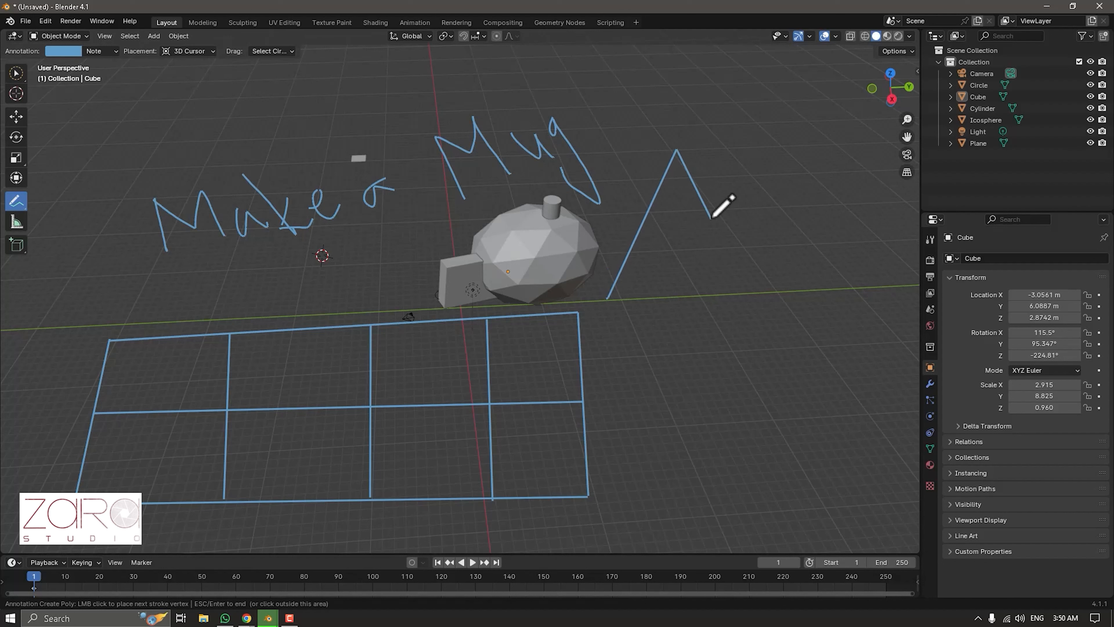
click(764, 313)
click(818, 148)
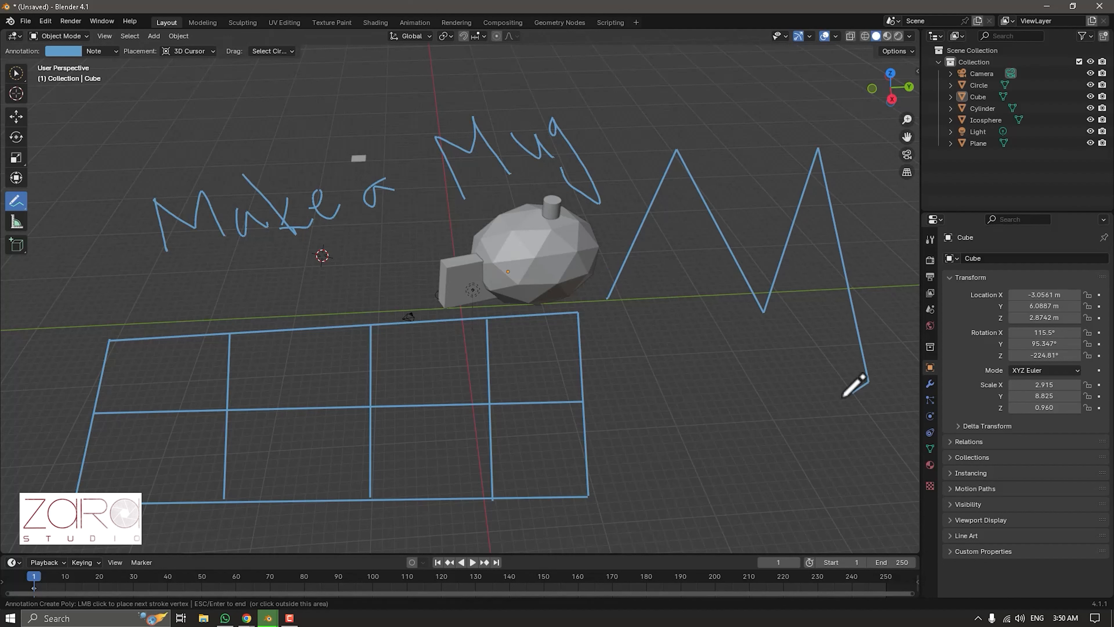
click(869, 382)
click(694, 468)
click(647, 315)
click(748, 164)
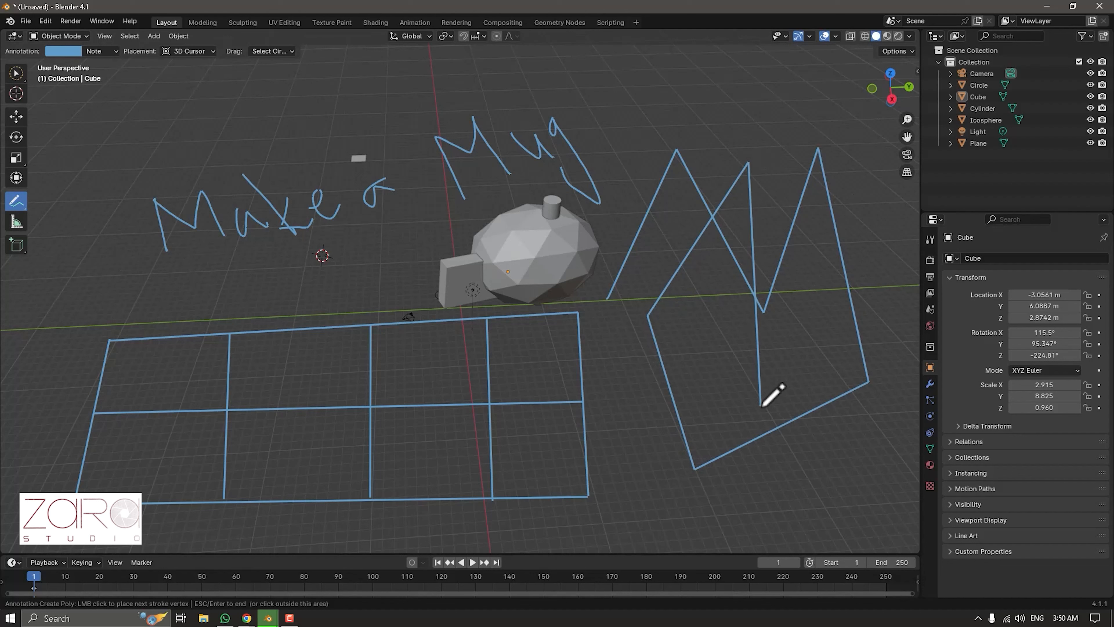
click(760, 406)
click(721, 97)
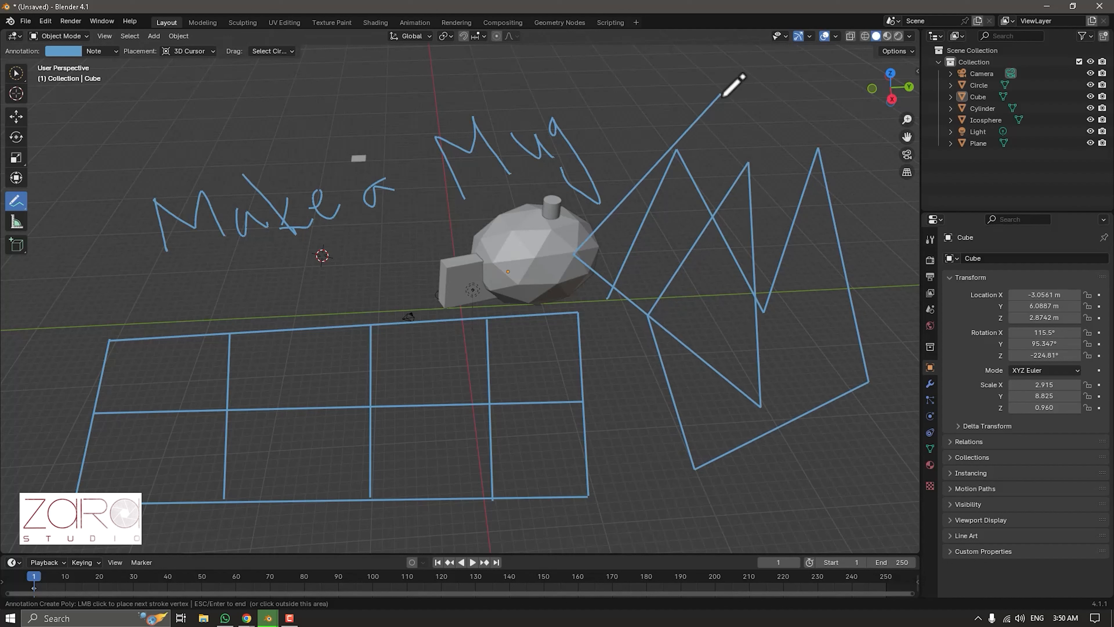
Extend the polygon annotation diagonally across the grid and around the "Make a" lettering, and end the stroke.
click(789, 126)
click(565, 487)
click(49, 264)
click(289, 79)
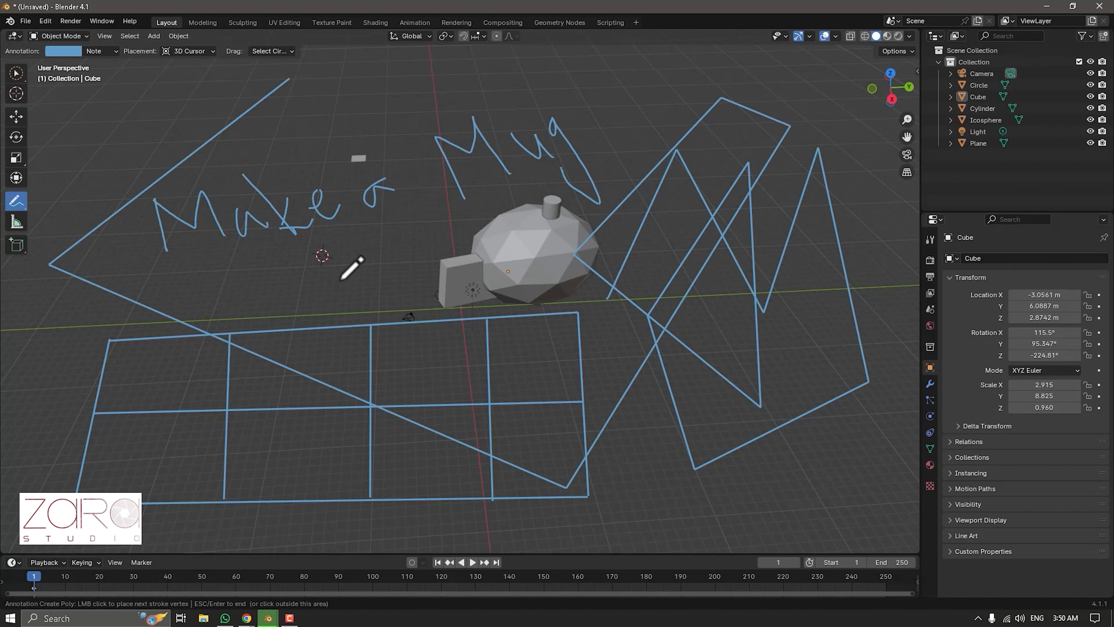
click(340, 280)
click(141, 285)
click(18, 206)
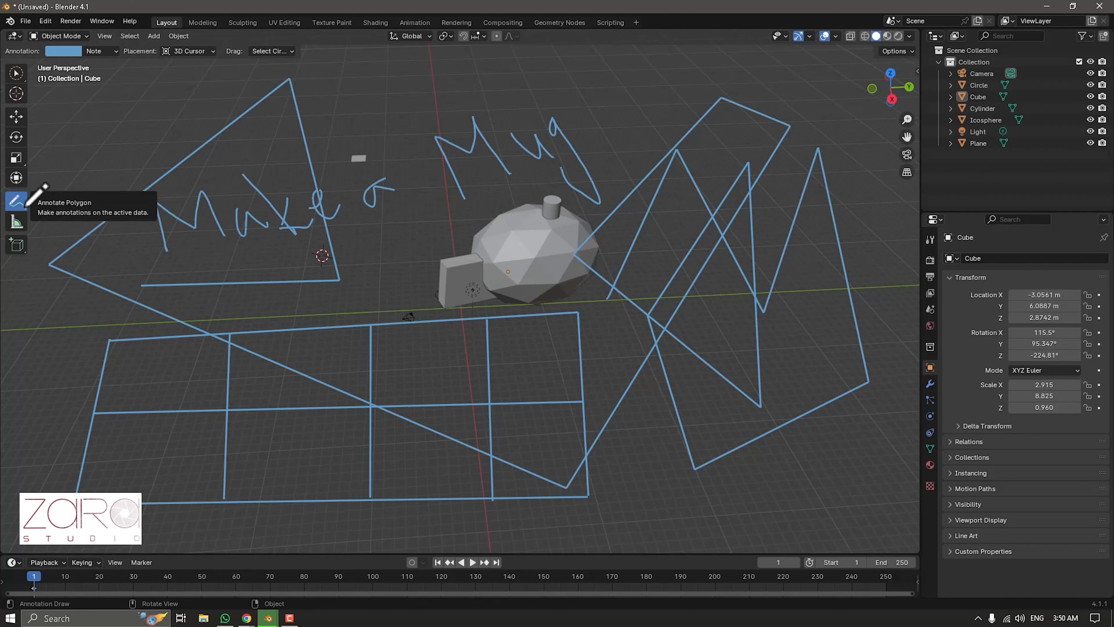
Erase the "Make a" lettering, the eight-cell grid and the polygon lines crossing them with the Annotate Eraser.
click(25, 205)
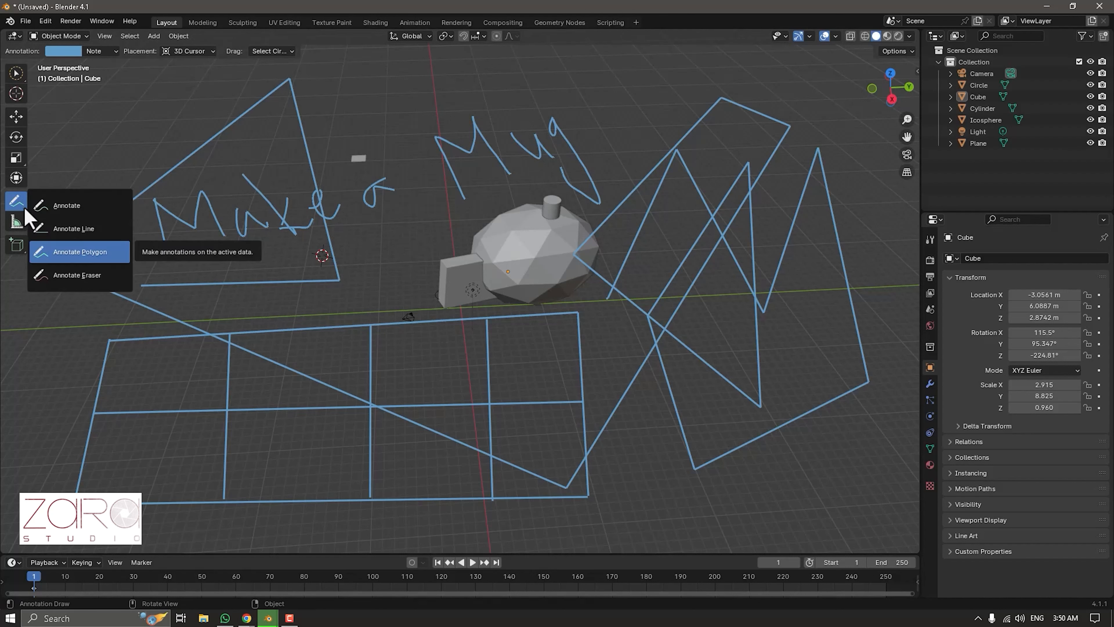
click(72, 275)
mouse_move(161, 219)
mouse_down()
mouse_move(378, 189)
mouse_move(447, 140)
mouse_move(257, 183)
mouse_move(296, 111)
mouse_move(148, 215)
mouse_move(141, 303)
mouse_move(145, 217)
mouse_move(385, 338)
mouse_move(325, 292)
mouse_move(221, 336)
mouse_up()
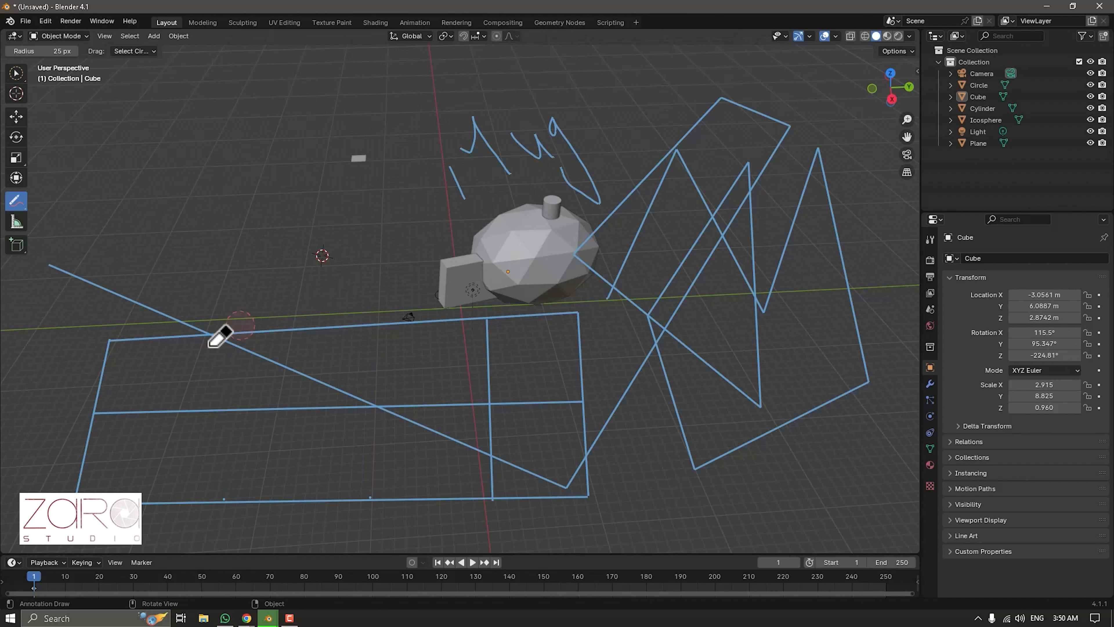
drag(500, 322, 526, 509)
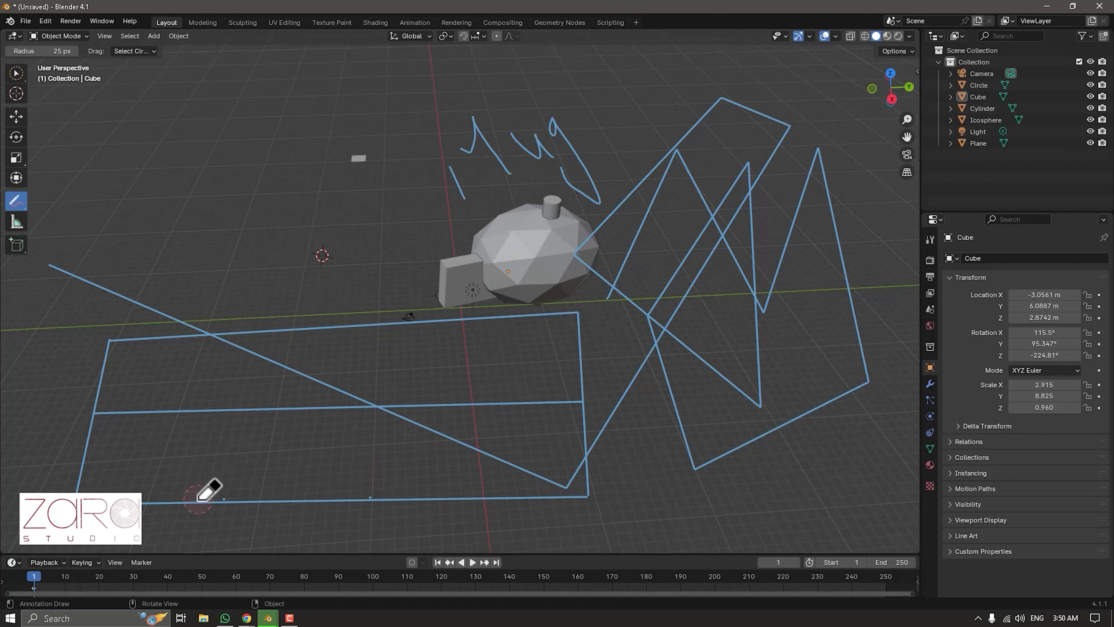
drag(206, 491, 600, 510)
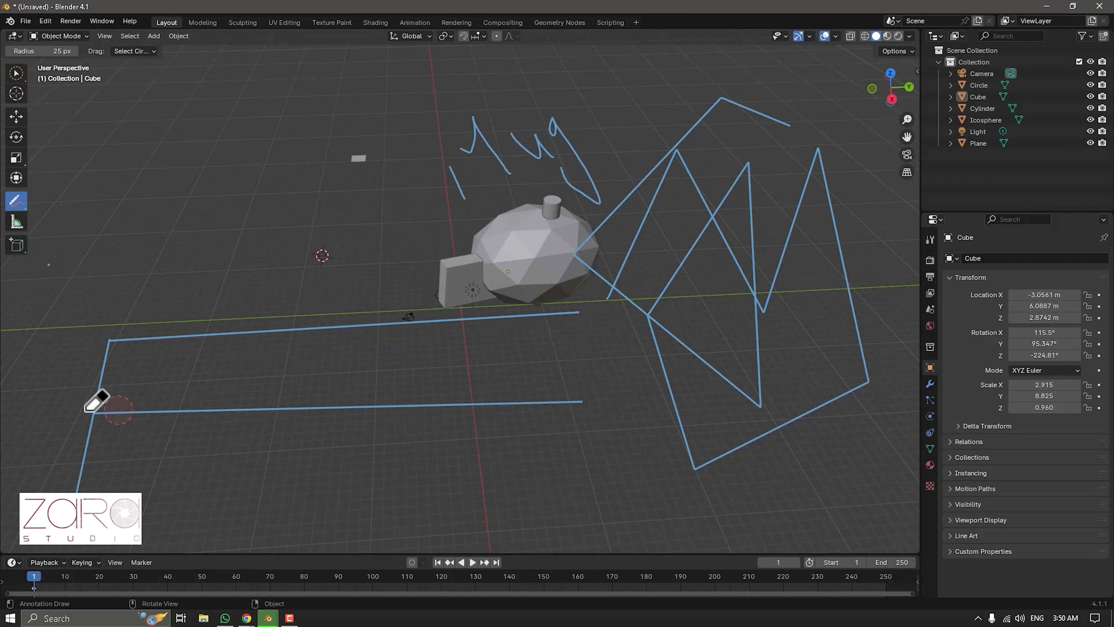
drag(94, 400, 24, 357)
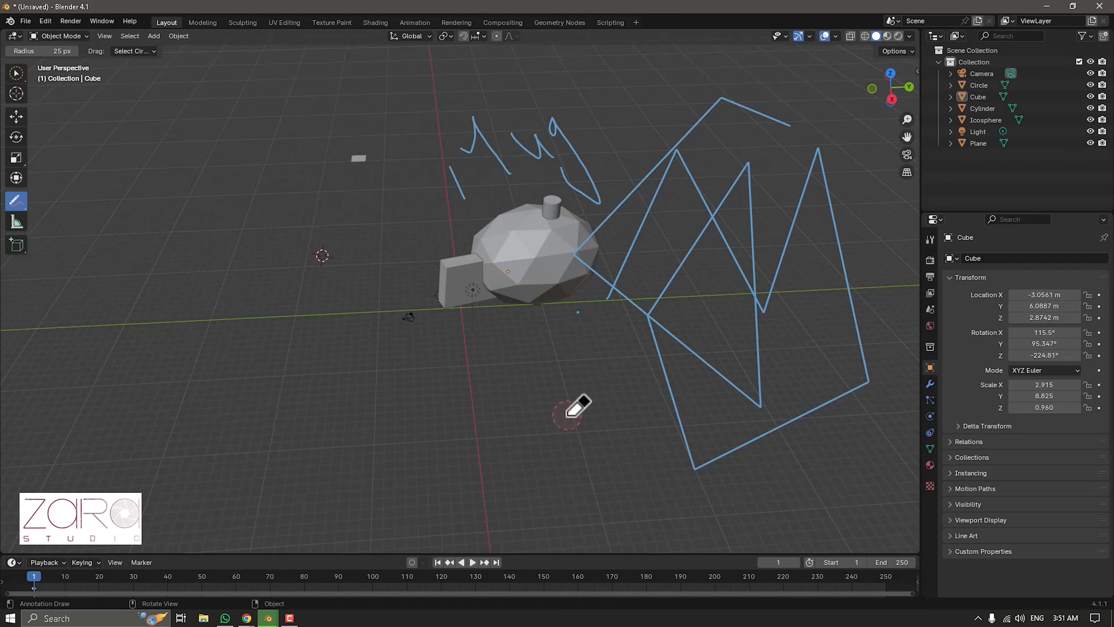